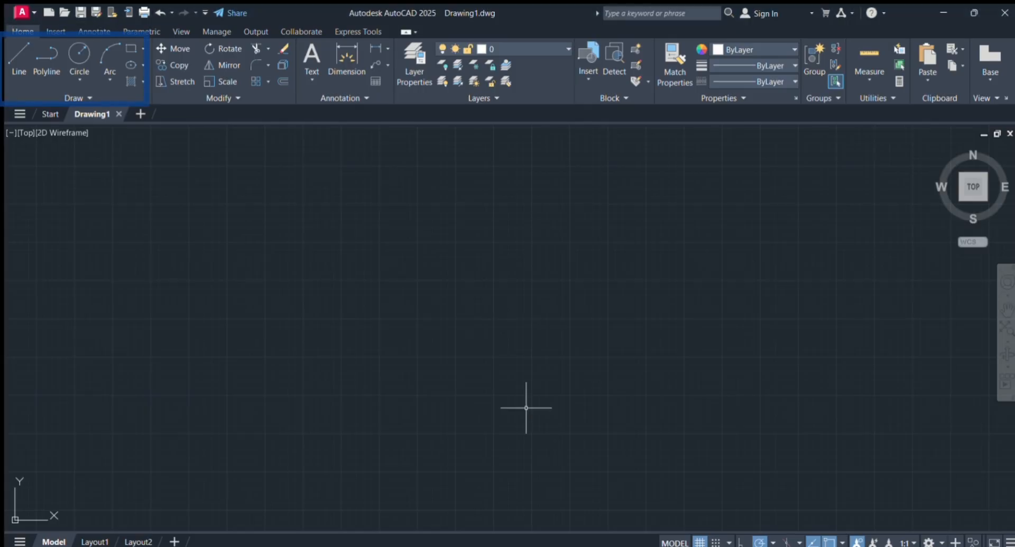
Step: Draw a closed outline of connected lines with a zigzag upper edge, a flat top section and a long, nearly horizontal base
{"action": "left_click", "coordinate": [8, 56]}
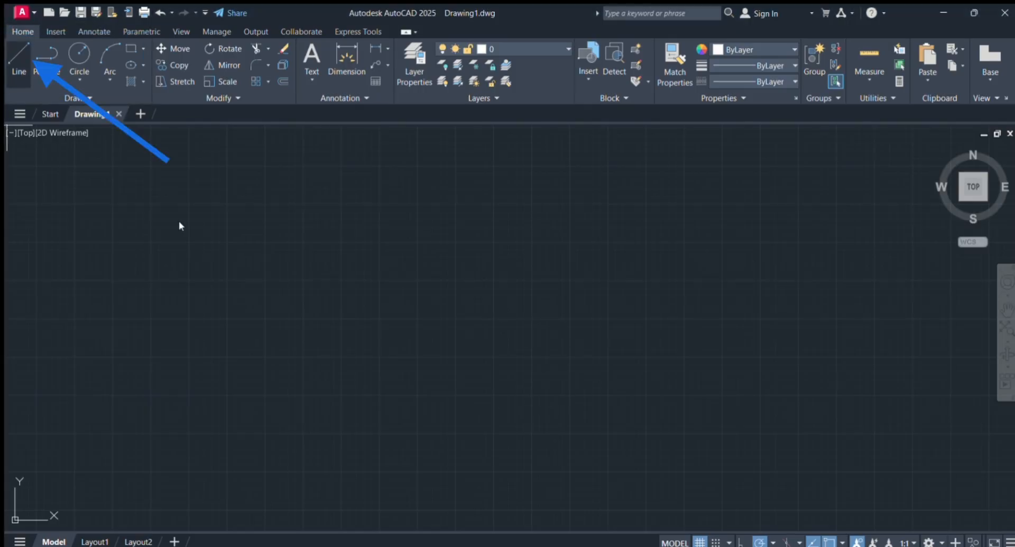
{"action": "left_click", "coordinate": [125, 324]}
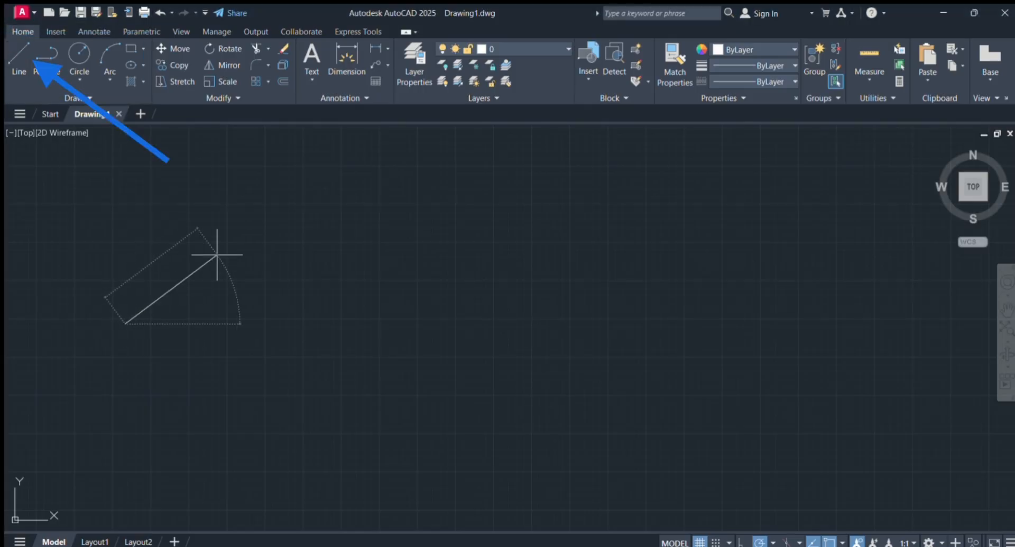
{"action": "left_click", "coordinate": [242, 241]}
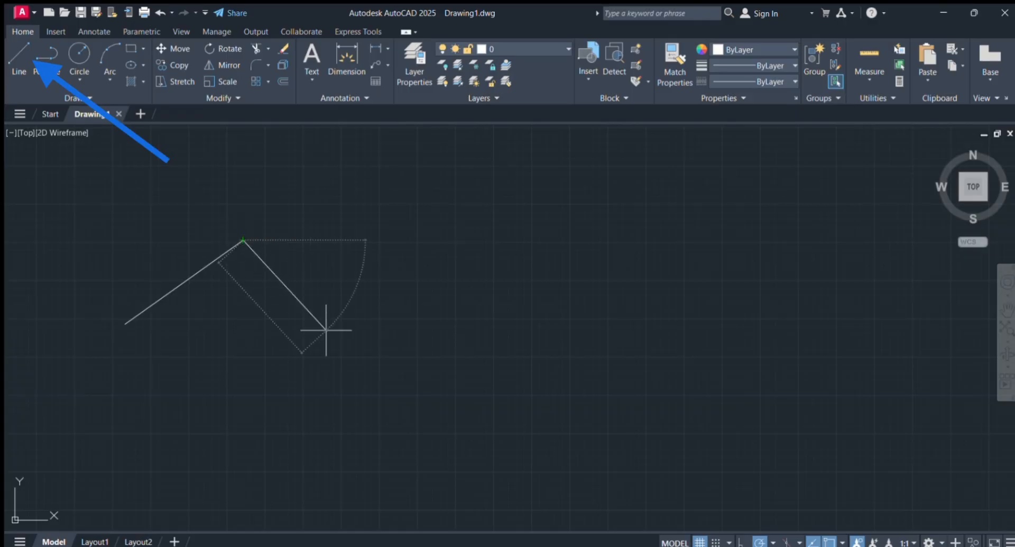
{"action": "left_click", "coordinate": [327, 332]}
{"action": "left_click", "coordinate": [388, 213]}
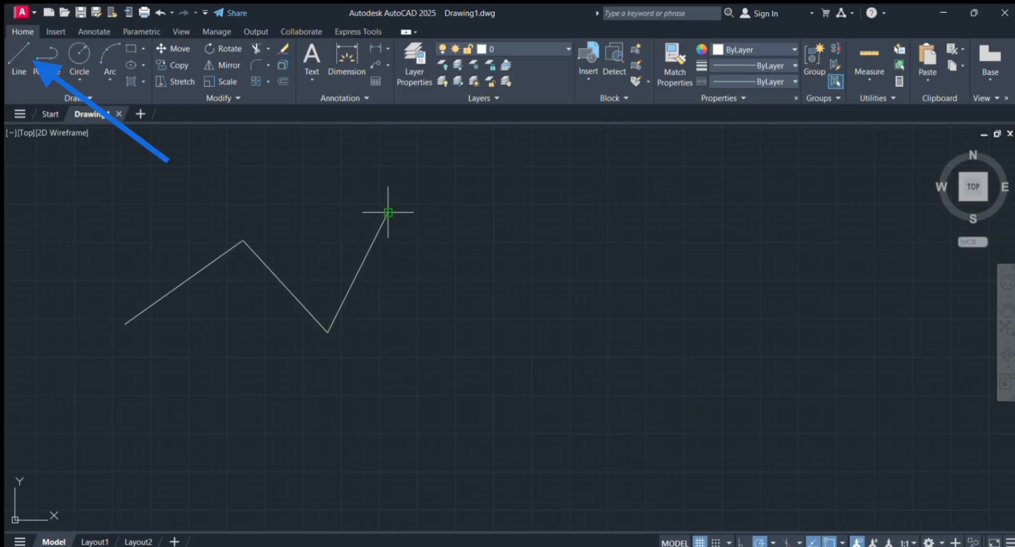
{"action": "left_click", "coordinate": [474, 341]}
{"action": "left_click", "coordinate": [548, 225]}
{"action": "left_click", "coordinate": [766, 225]}
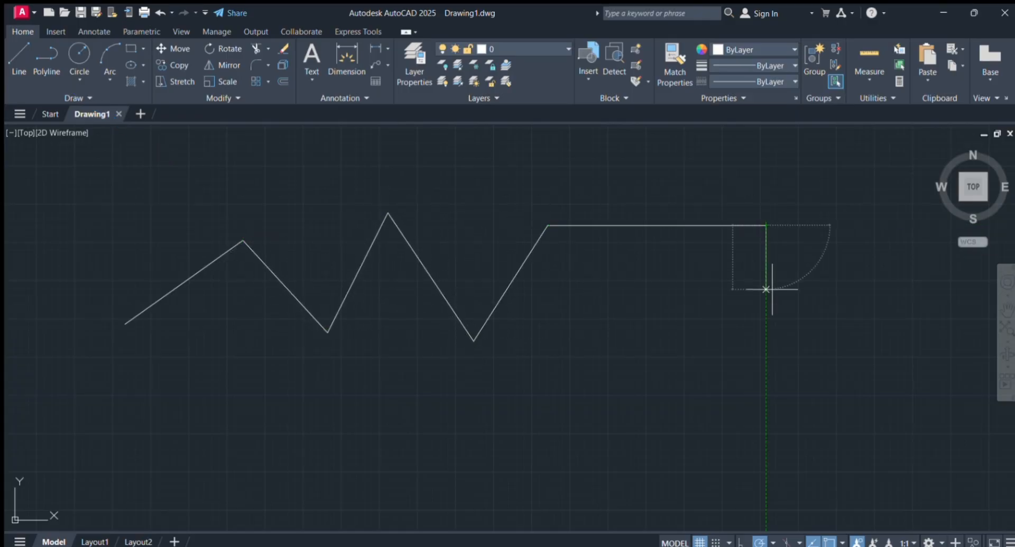
{"action": "left_click", "coordinate": [781, 363]}
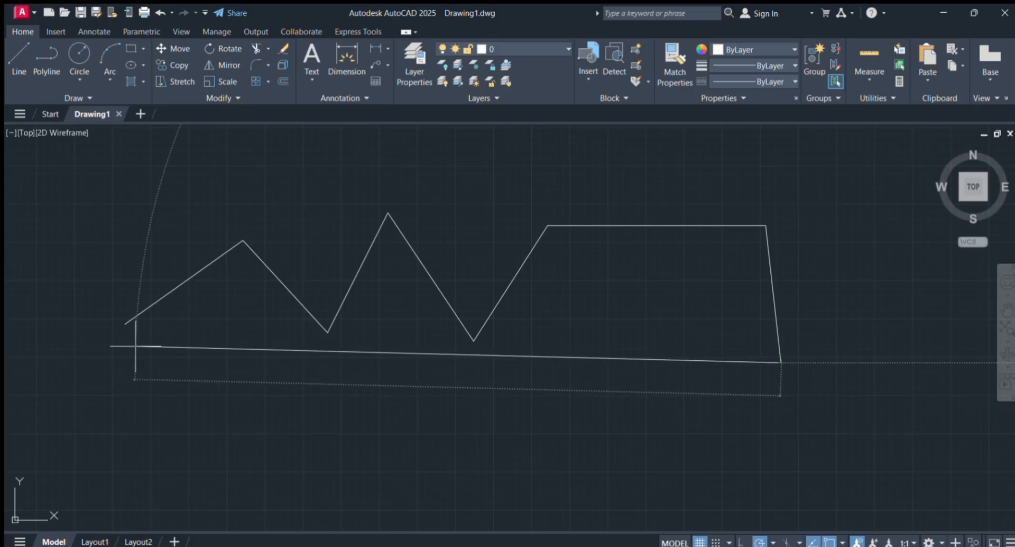
{"action": "left_click", "coordinate": [89, 344]}
{"action": "left_click", "coordinate": [125, 324]}
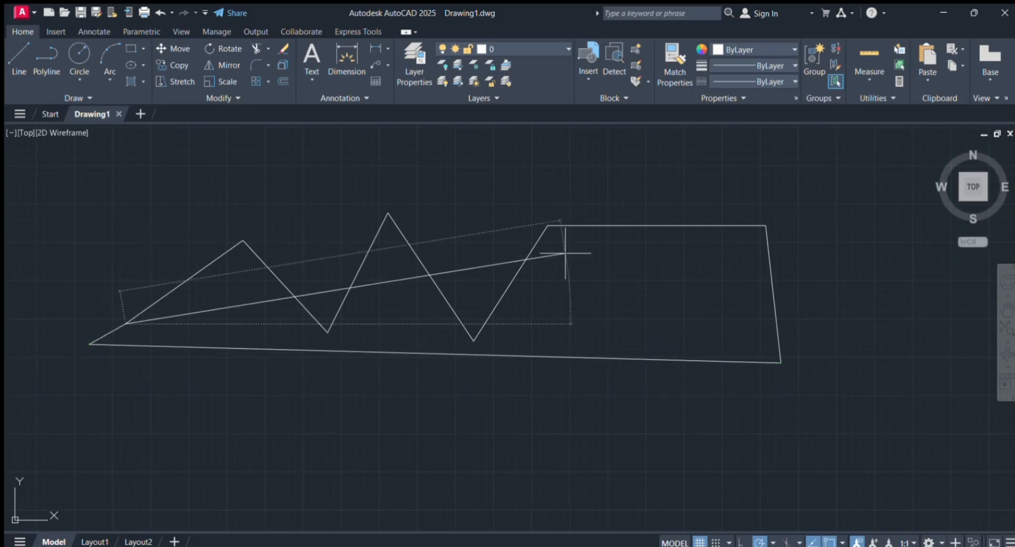
{"action": "key", "text": "Escape"}
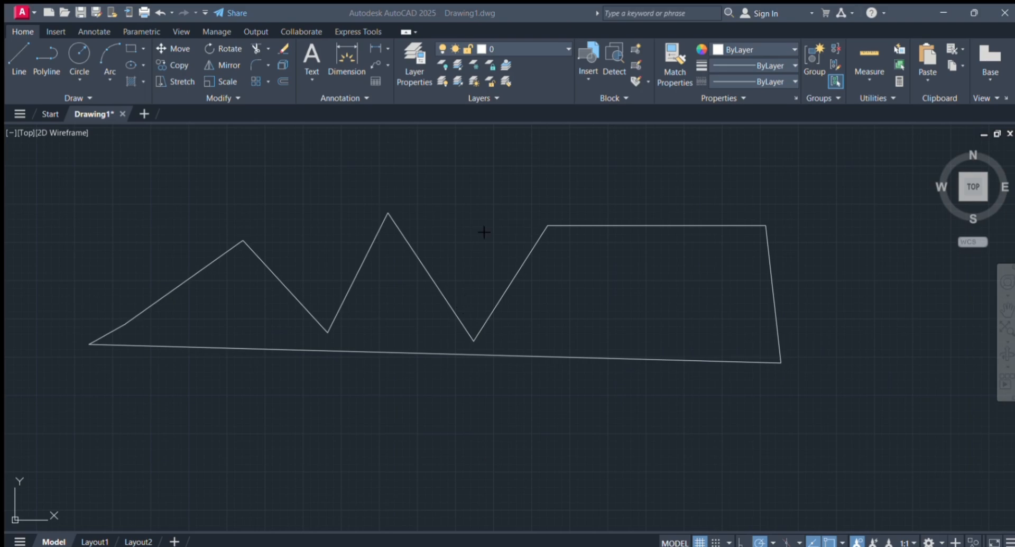
Step: Draw a polyline in the empty area above the outline, with one long slanted segment leading into a closed triangle
{"action": "left_click", "coordinate": [45, 60]}
{"action": "middle_click_drag", "start_coordinate": [341, 164], "coordinate": [271, 492]}
{"action": "scroll", "coordinate": [271, 491], "scroll_direction": "down", "scroll_amount": 1}
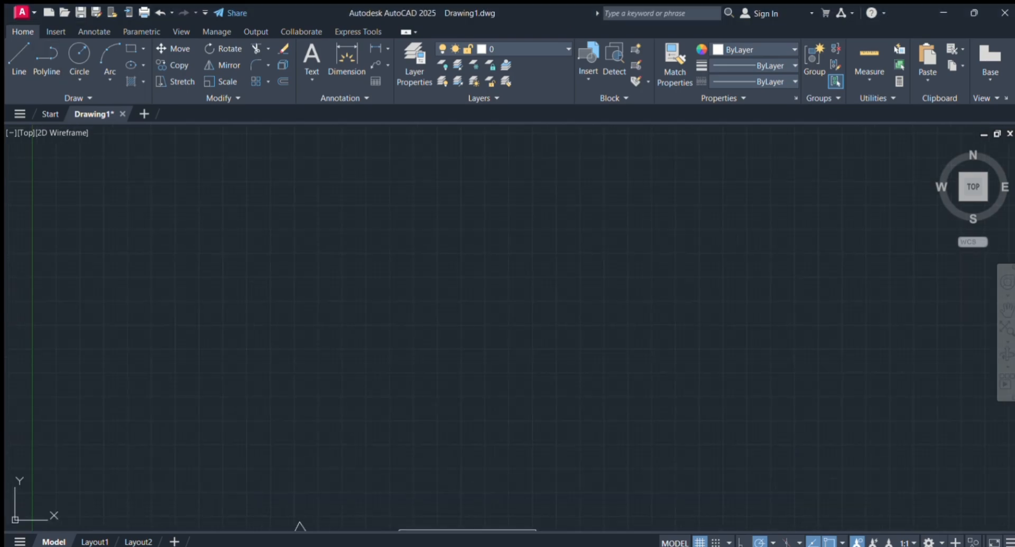
{"action": "left_click", "coordinate": [89, 319]}
{"action": "left_click", "coordinate": [376, 255]}
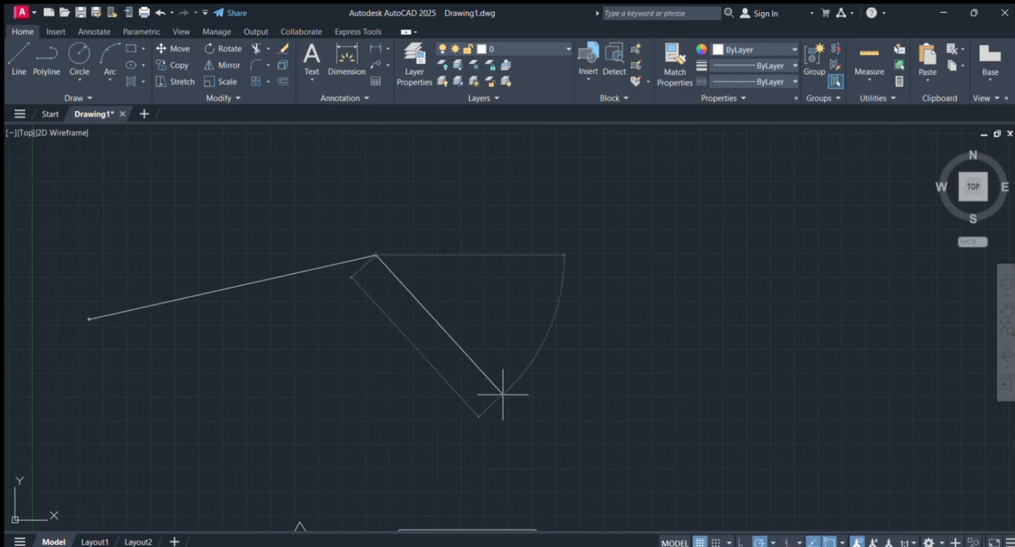
{"action": "left_click", "coordinate": [491, 437]}
{"action": "left_click", "coordinate": [230, 407]}
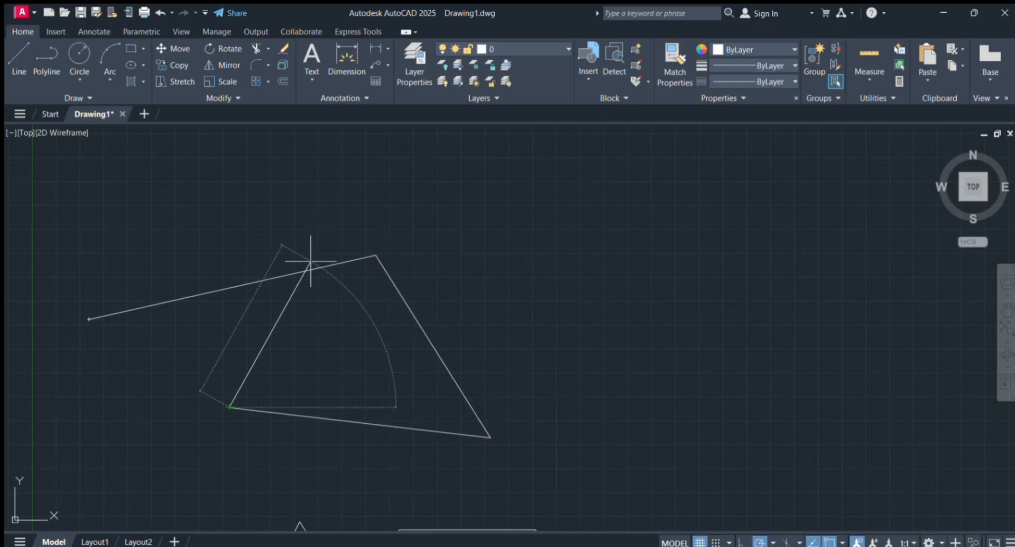
{"action": "left_click", "coordinate": [376, 255]}
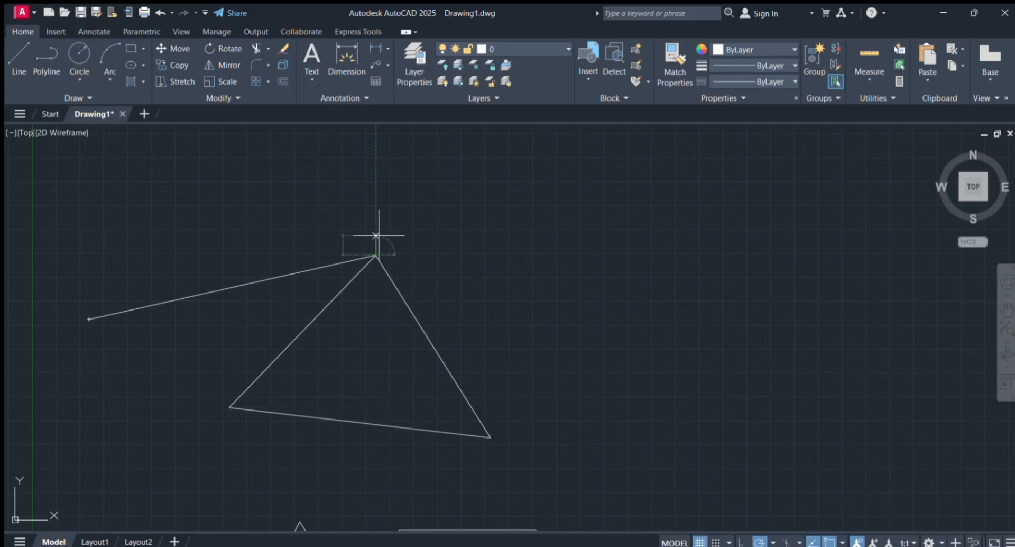
{"action": "key", "text": "Escape"}
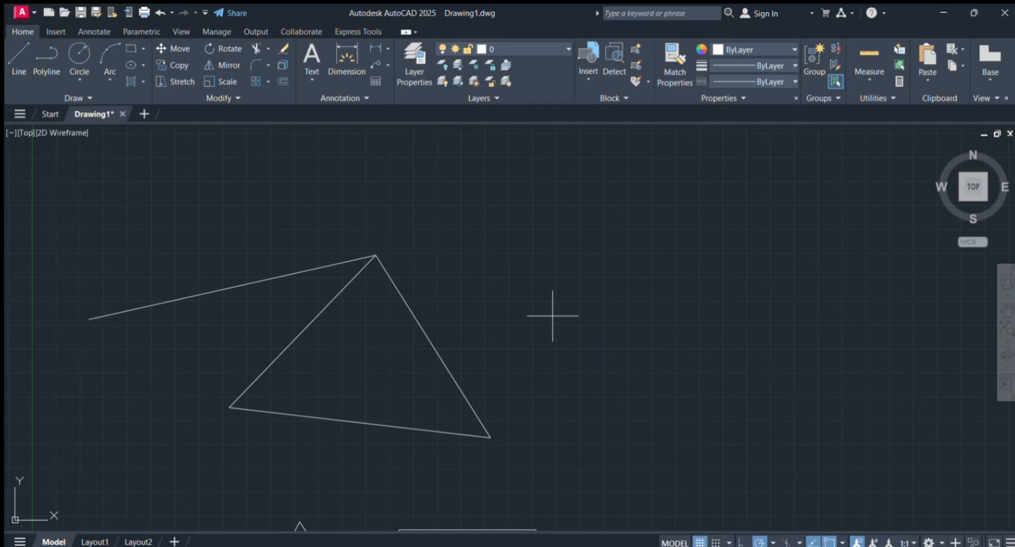
Step: Start a second polyline above the triangle, with straight segments sloping down, turning back and passing the triangle's lower corner
{"action": "left_click", "coordinate": [408, 199]}
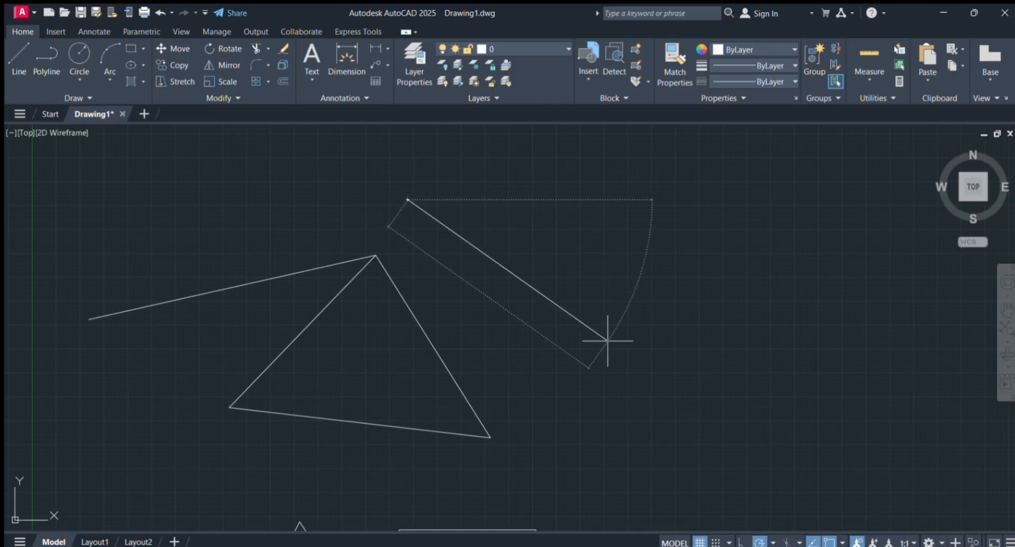
{"action": "left_click", "coordinate": [606, 345]}
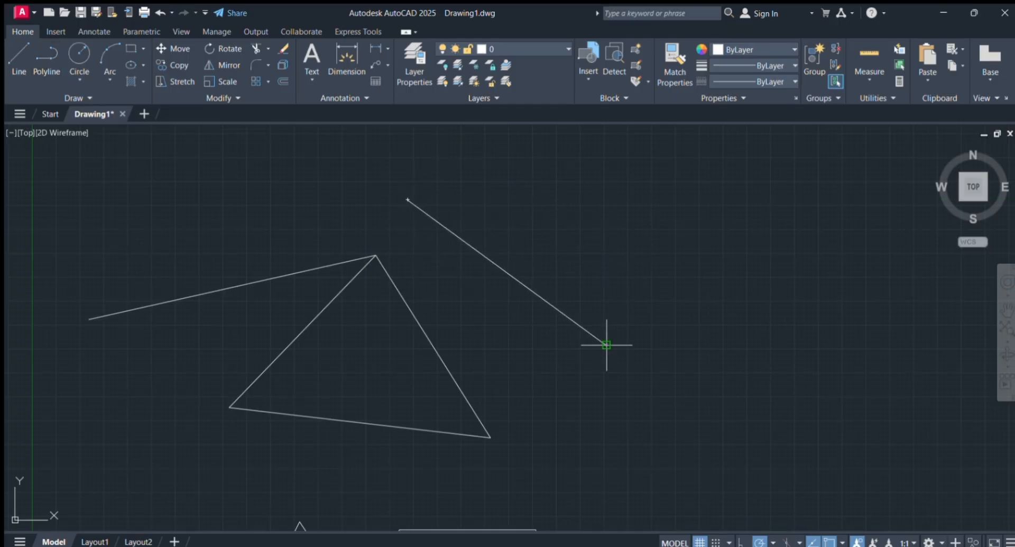
{"action": "left_click", "coordinate": [503, 445]}
{"action": "left_click", "coordinate": [490, 438]}
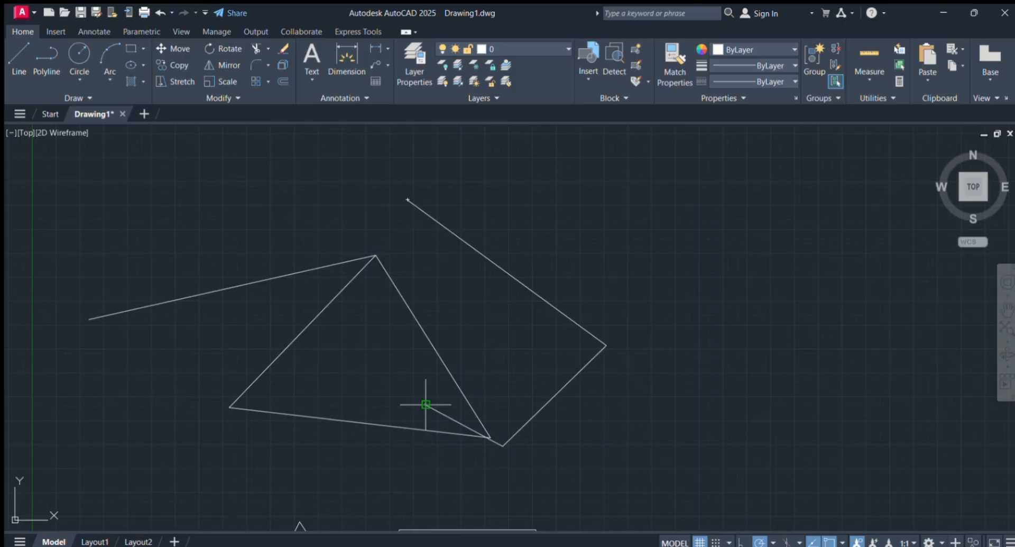
{"action": "left_click", "coordinate": [425, 405]}
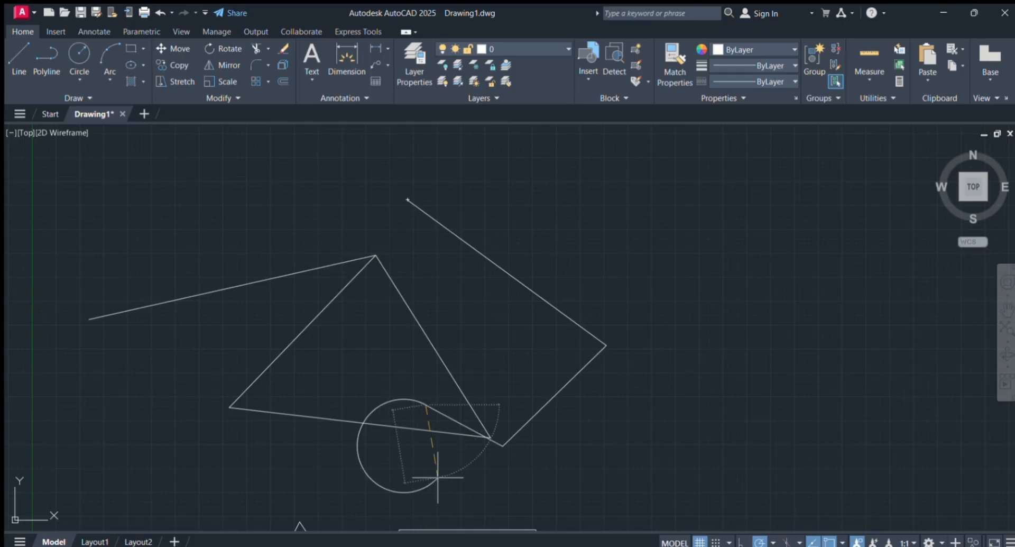
Step: Continue the polyline with arc segments through its start point and its next two corners, and finish it
{"action": "left_click", "coordinate": [408, 200]}
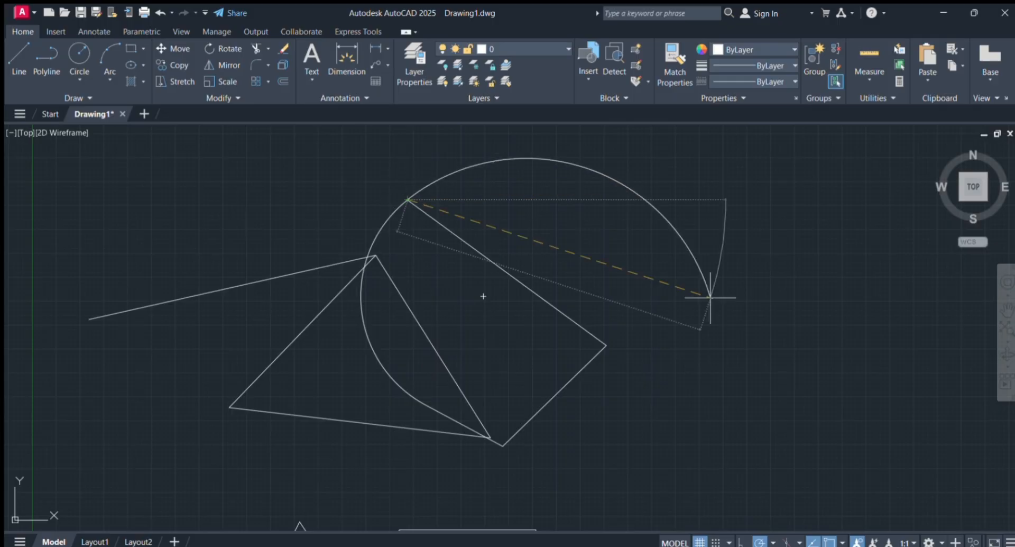
{"action": "left_click", "coordinate": [607, 345]}
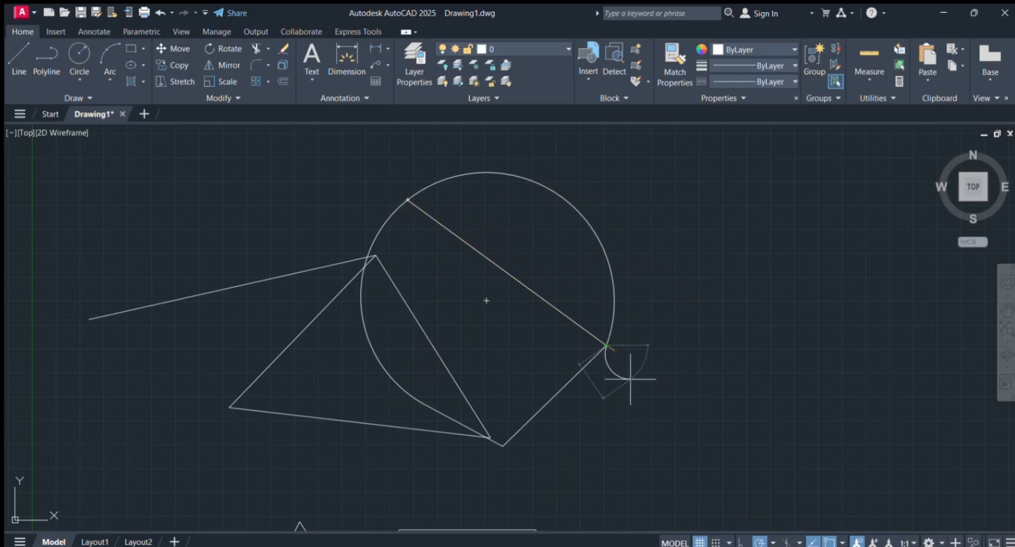
{"action": "left_click", "coordinate": [502, 447]}
{"action": "key", "text": "Escape"}
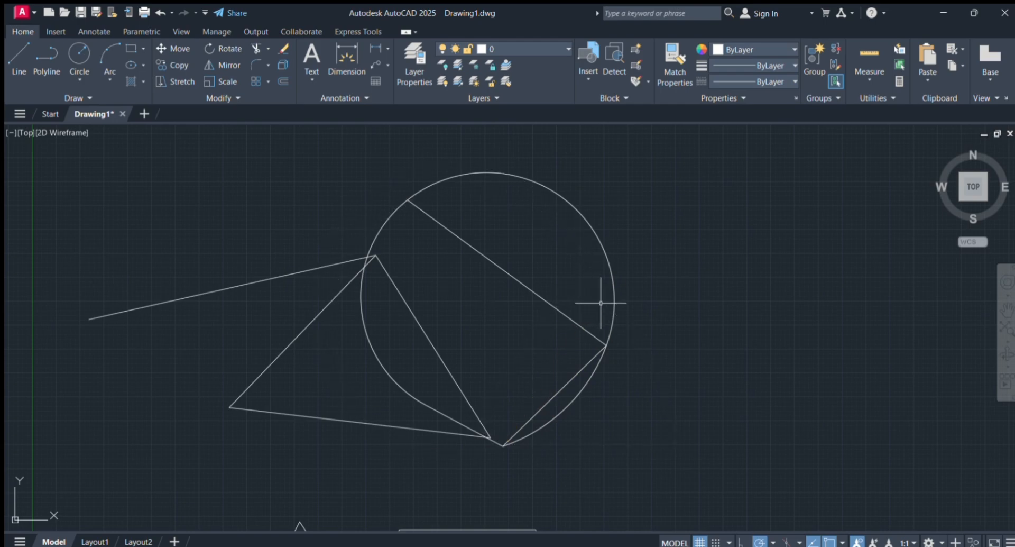
Step: Draw a teardrop-shaped polyline beside the large arc, with a horizontal straight segment followed by Arc option segments back to its start
{"action": "left_click", "coordinate": [37, 55]}
{"action": "left_click", "coordinate": [664, 226]}
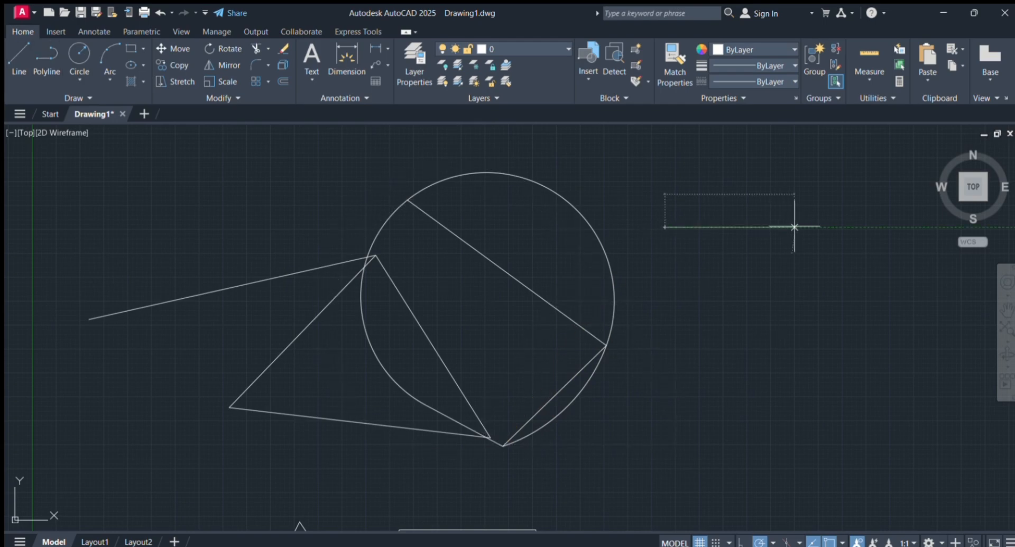
{"action": "left_click", "coordinate": [794, 227]}
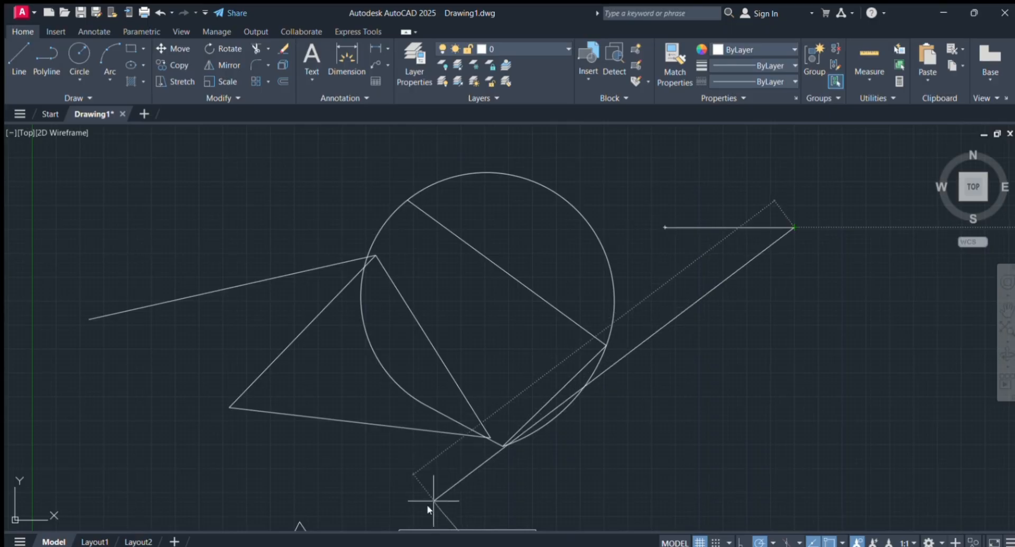
{"action": "type", "text": "a"}
{"action": "key", "text": "Return"}
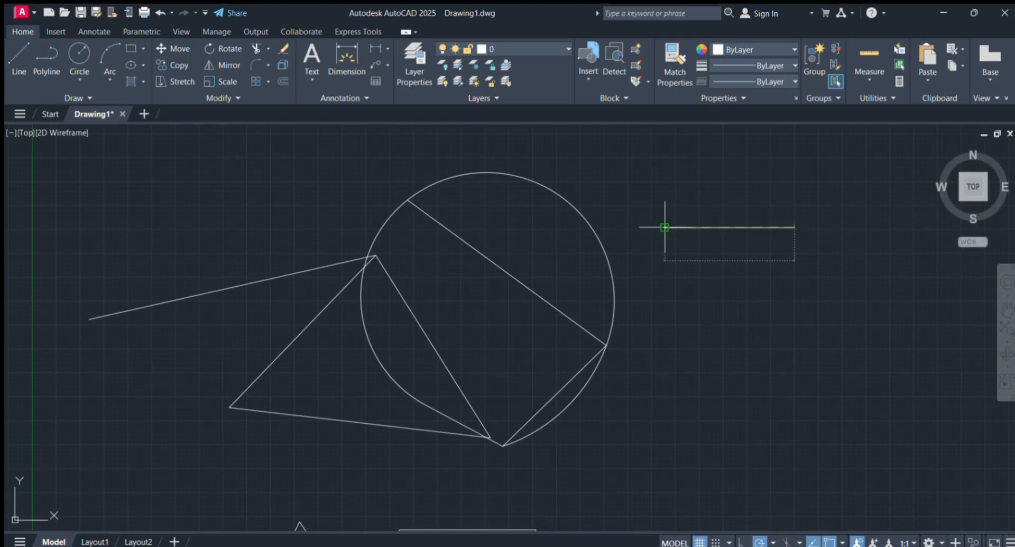
{"action": "left_click", "coordinate": [712, 353]}
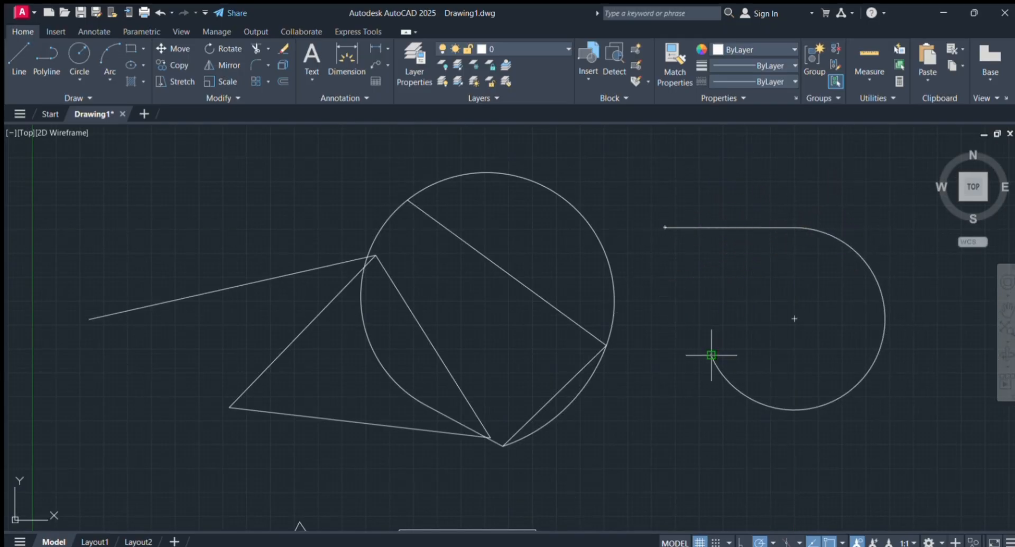
{"action": "left_click", "coordinate": [661, 222]}
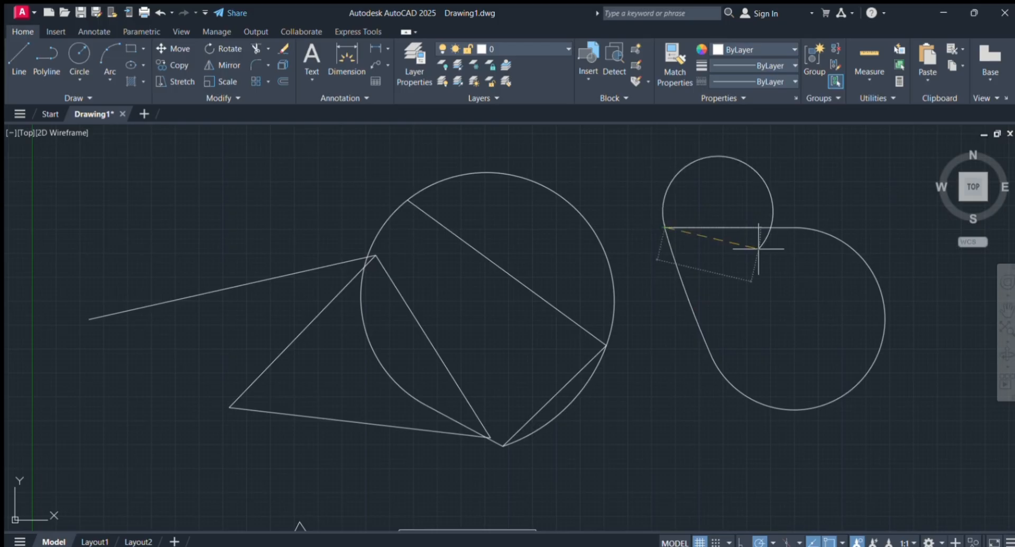
{"action": "key", "text": "Return"}
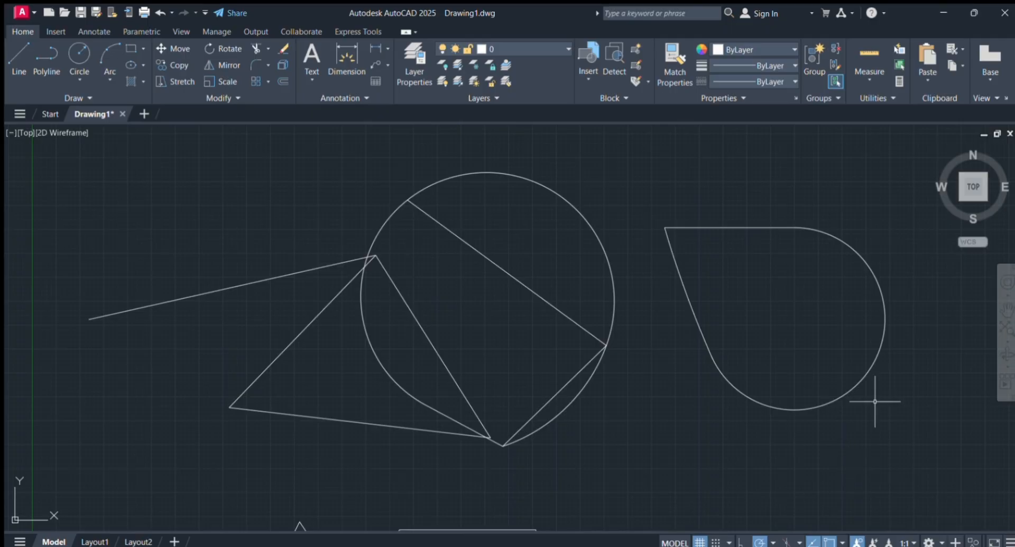
{"action": "left_click", "coordinate": [916, 512]}
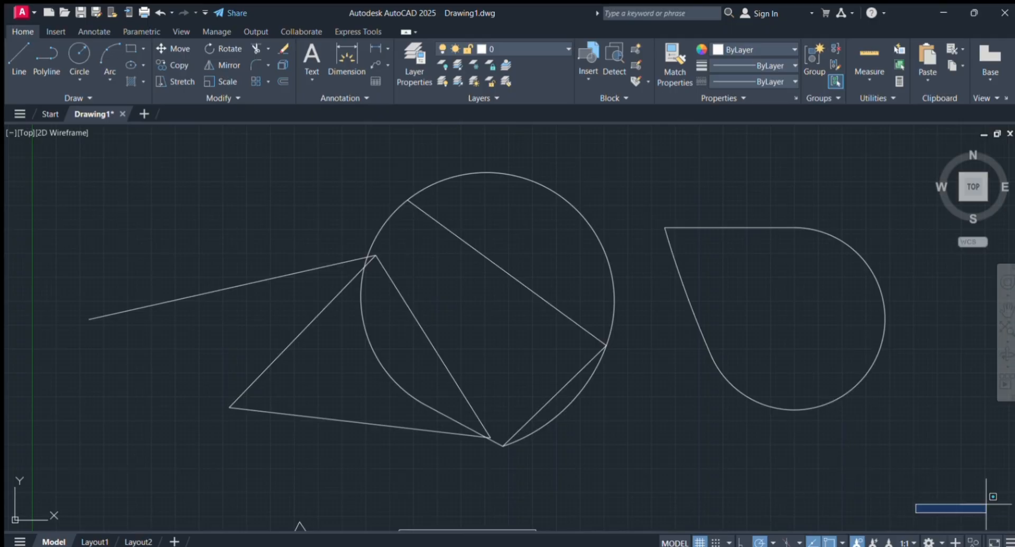
{"action": "left_click", "coordinate": [915, 512]}
{"action": "left_click", "coordinate": [915, 512]}
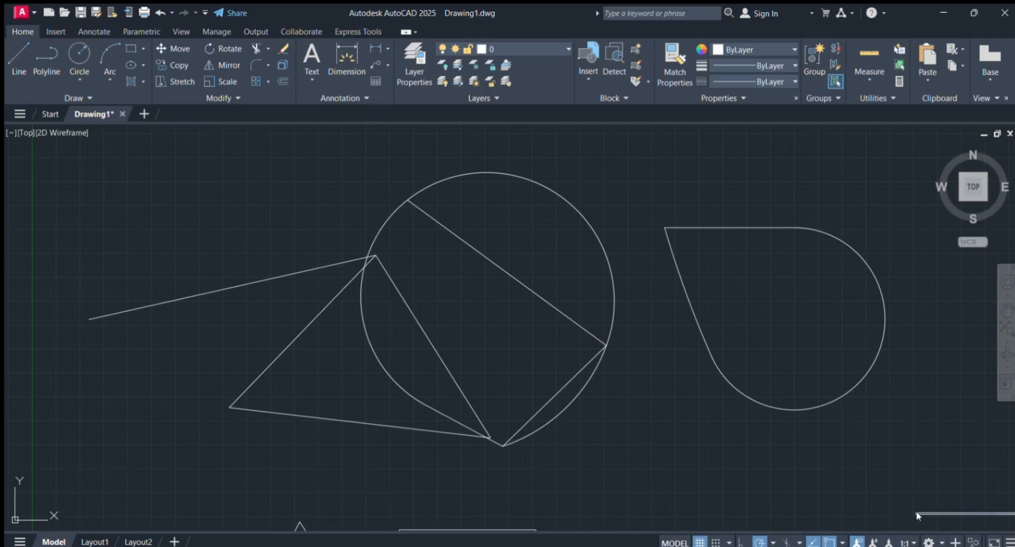
{"action": "left_click", "coordinate": [917, 514]}
{"action": "left_click", "coordinate": [916, 513]}
Step: Draw a very small circle by its centre and radius in an empty area of the drawing
{"action": "middle_click_drag", "start_coordinate": [261, 283], "coordinate": [228, 418]}
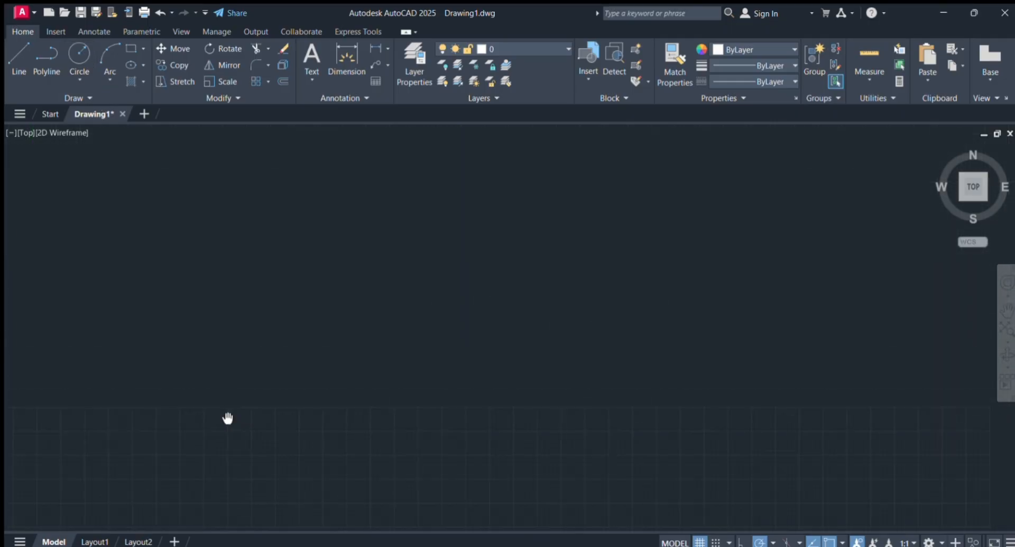
{"action": "left_click", "coordinate": [140, 244]}
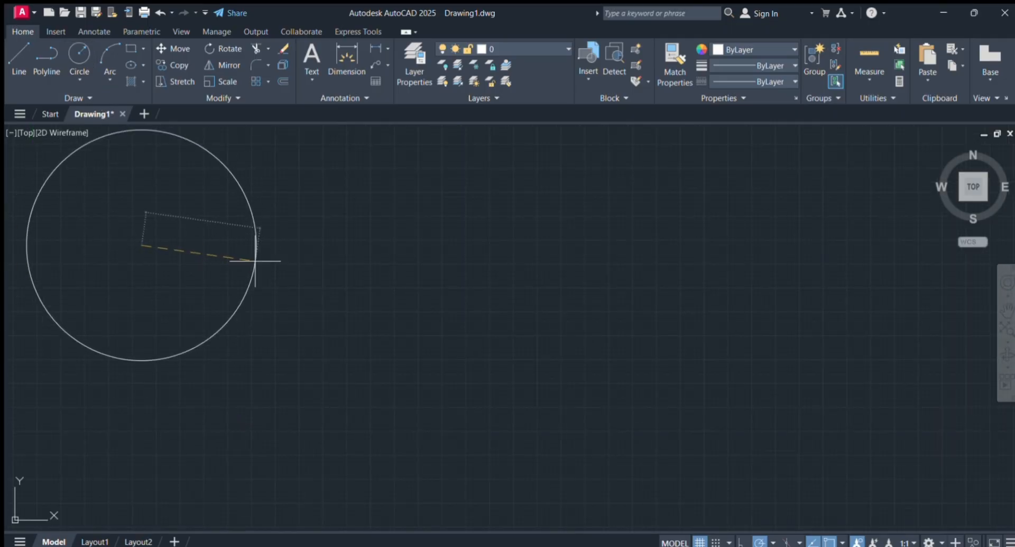
{"action": "key", "text": "Escape"}
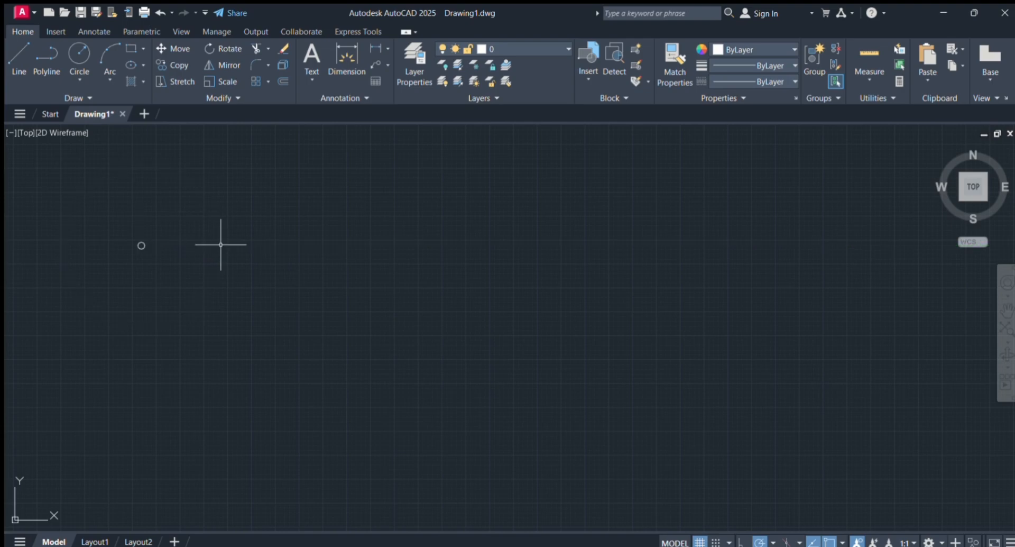
Step: Draw a large circle by its centre and a point on its edge, below and to the right of the small circle
{"action": "left_click", "coordinate": [330, 377]}
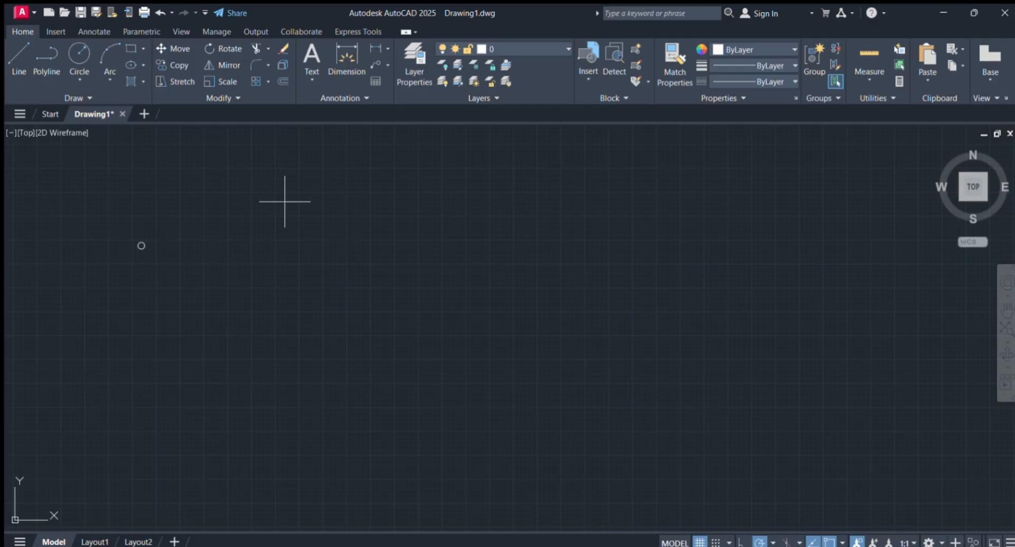
{"action": "left_click", "coordinate": [319, 331]}
{"action": "left_click", "coordinate": [252, 300]}
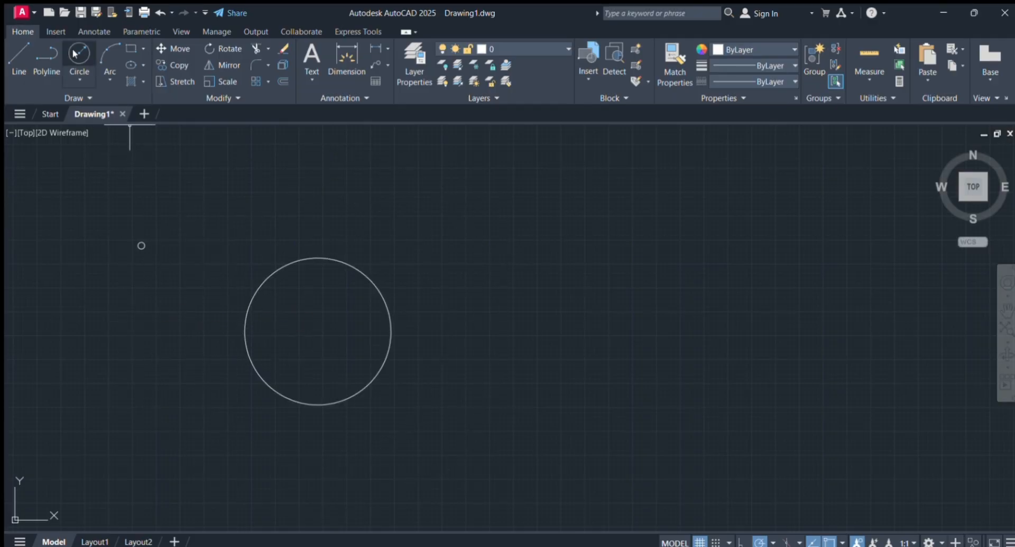
Step: Draw a small circle by its center and diameter, above and to the right of the large circle
{"action": "left_click", "coordinate": [70, 72]}
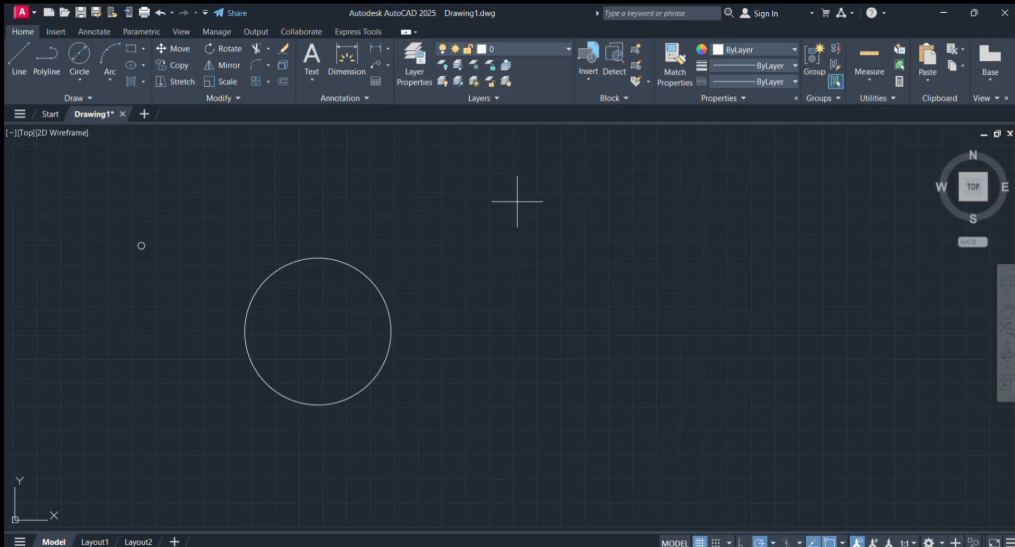
{"action": "left_click", "coordinate": [484, 209]}
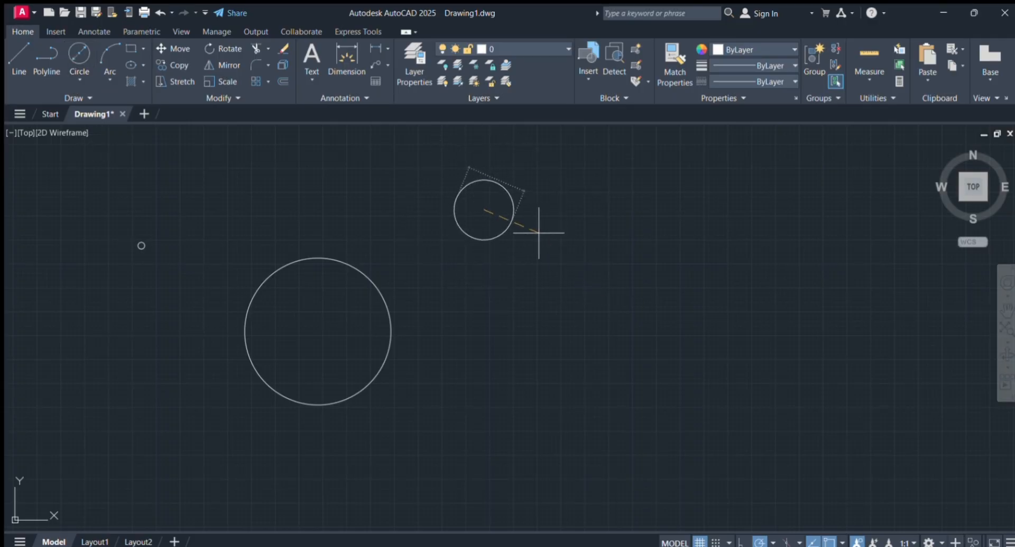
{"action": "key", "text": "Return"}
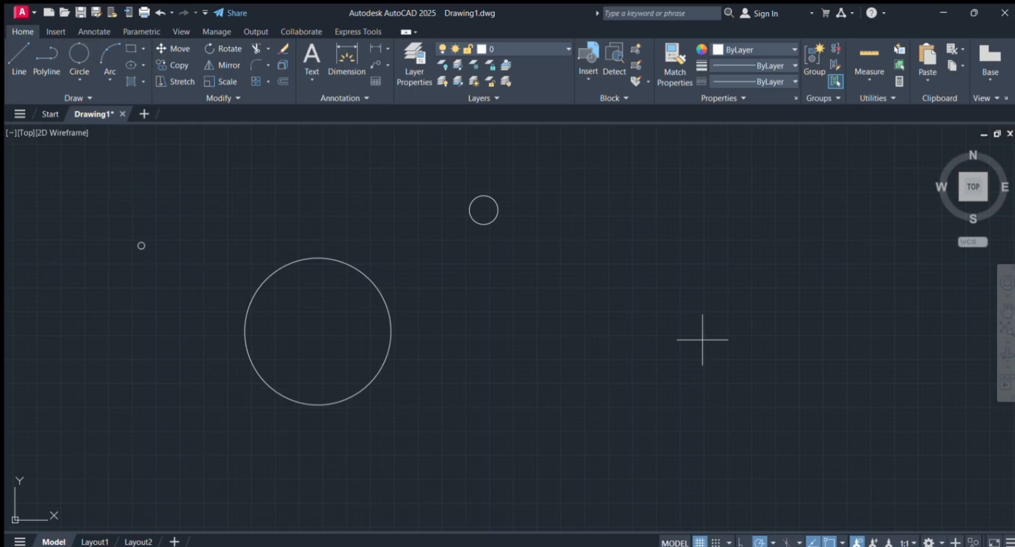
Step: Draw a two-point circle beside the small circle and a larger three-point circle to its right
{"action": "left_click", "coordinate": [596, 216]}
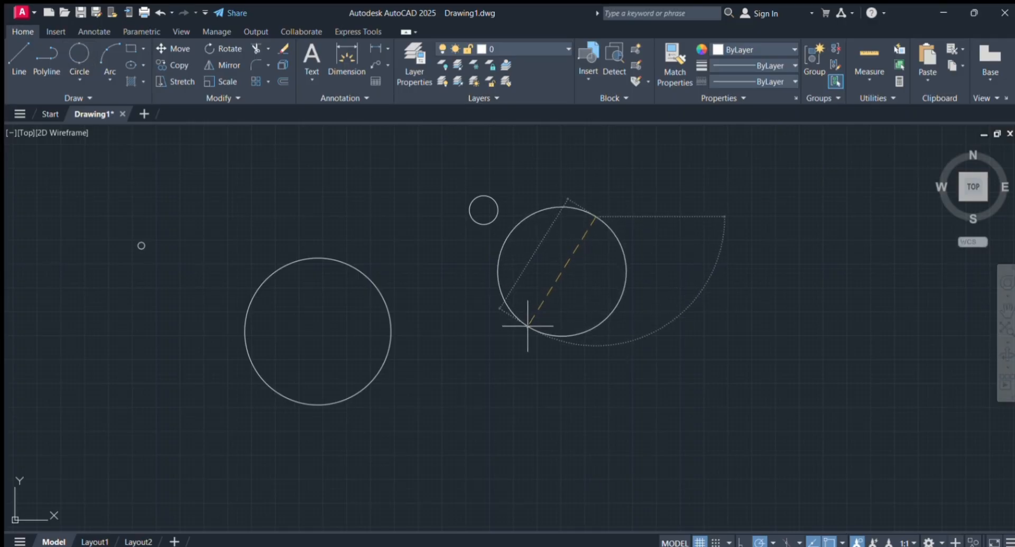
{"action": "left_click", "coordinate": [527, 328]}
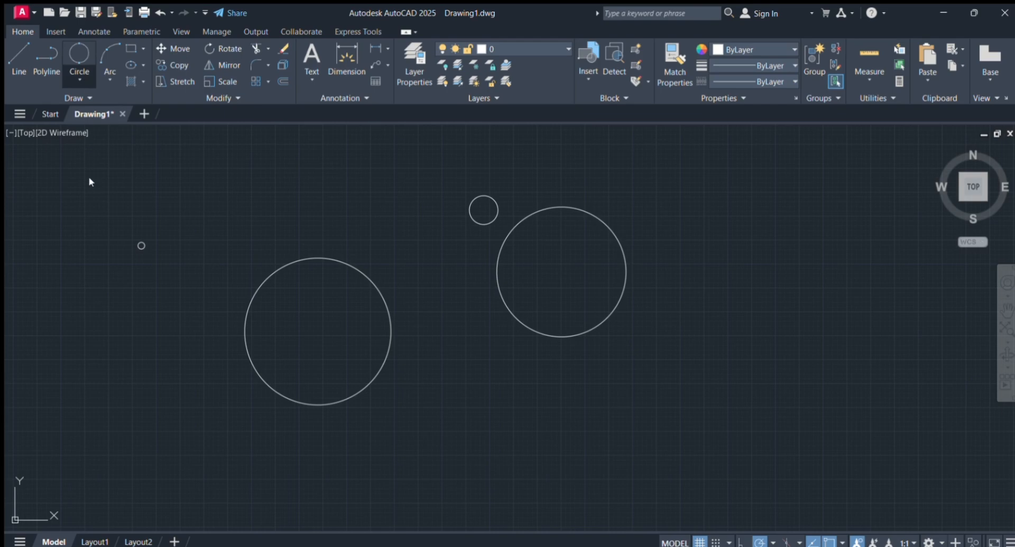
{"action": "left_click", "coordinate": [792, 282]}
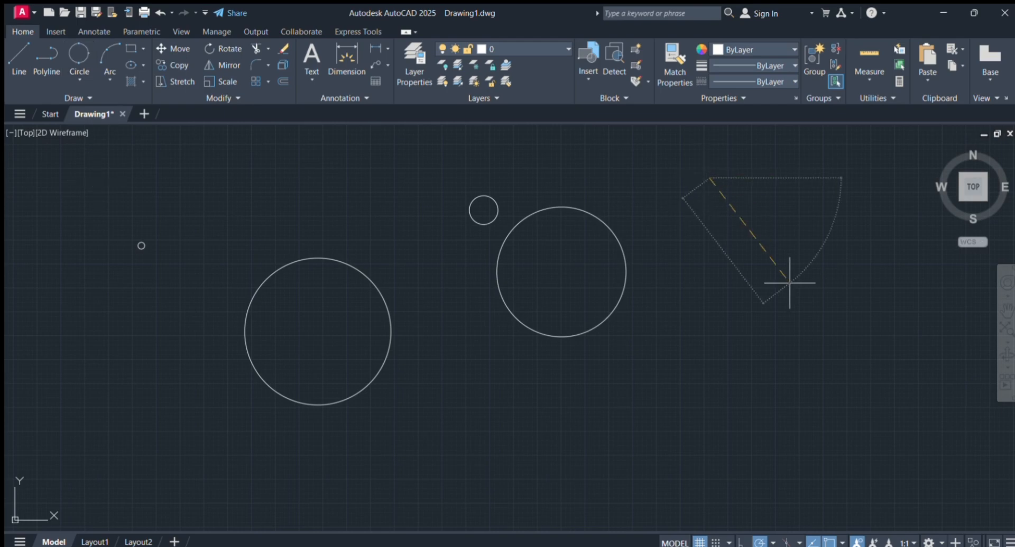
{"action": "left_click", "coordinate": [636, 231]}
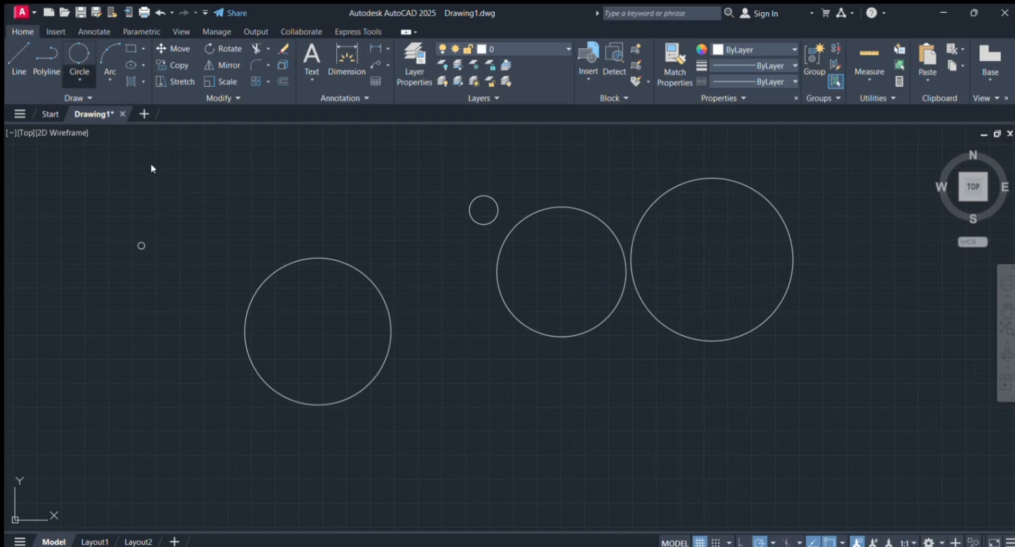
Step: Draw a closed four-sided outline with Line below the circles, with a slightly sloped top edge and slanted left edge
{"action": "left_click", "coordinate": [20, 76]}
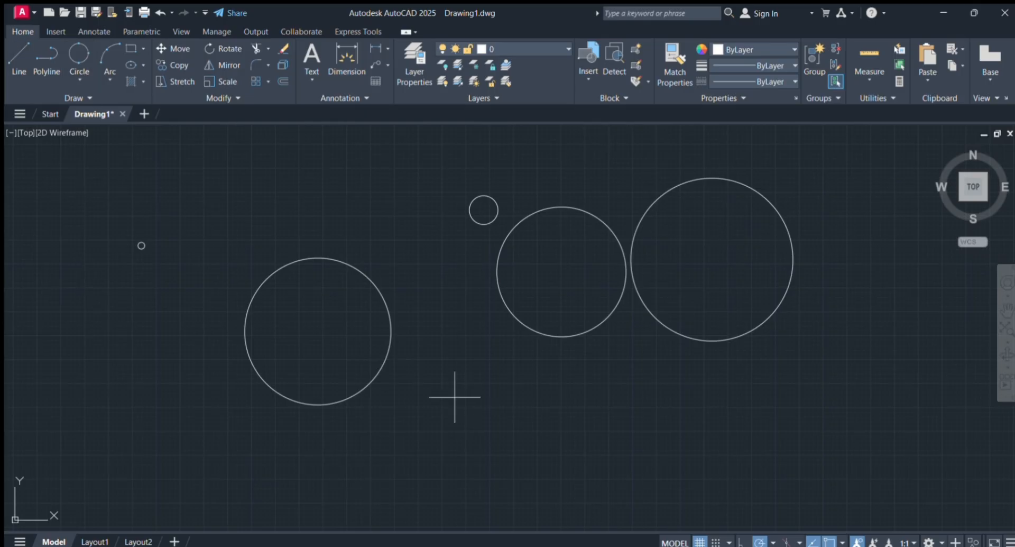
{"action": "left_click", "coordinate": [433, 374]}
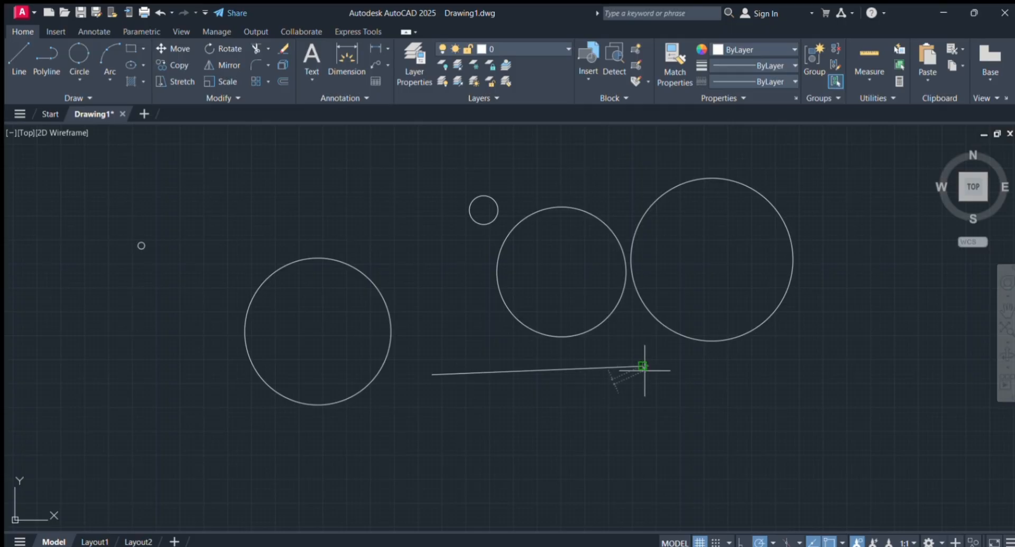
{"action": "left_click", "coordinate": [643, 366]}
{"action": "left_click", "coordinate": [642, 442]}
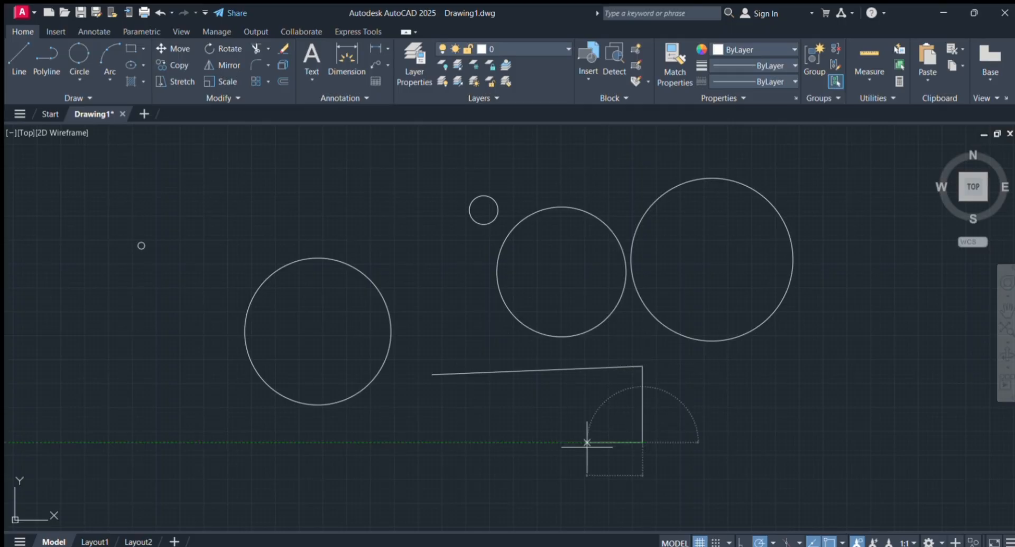
{"action": "left_click", "coordinate": [423, 442]}
{"action": "left_click", "coordinate": [432, 374]}
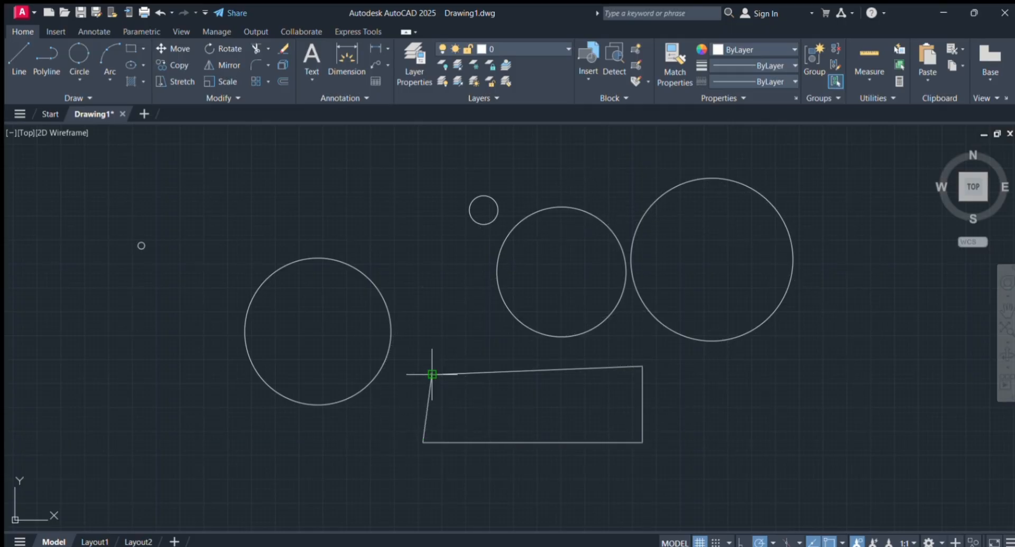
{"action": "key", "text": "Escape"}
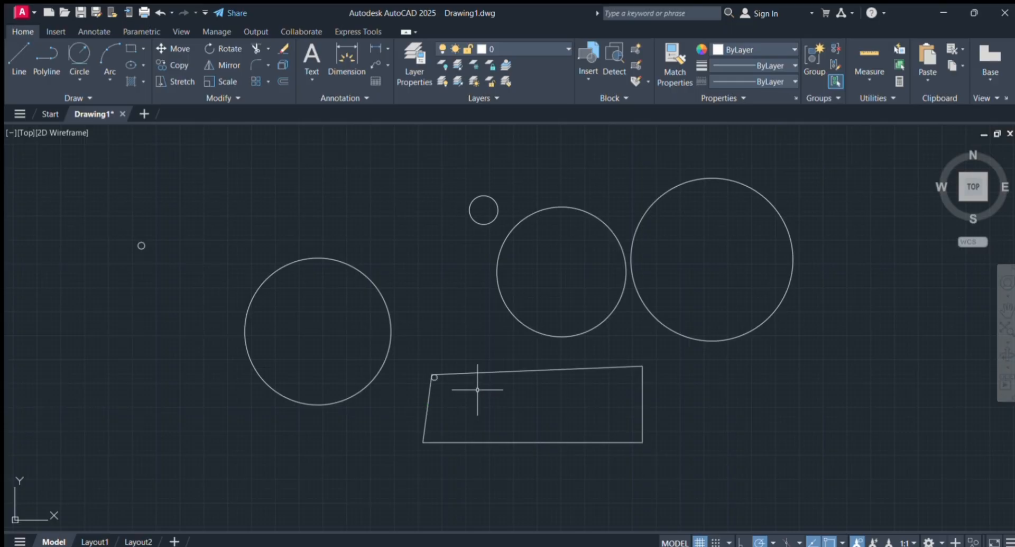
Step: Draw a circle tangent to the bottom and right edges of the four-sided outline using Tan, Tan, Radius
{"action": "scroll", "coordinate": [443, 373], "scroll_direction": "up", "scroll_amount": 5}
{"action": "scroll", "coordinate": [439, 366], "scroll_direction": "down", "scroll_amount": 7}
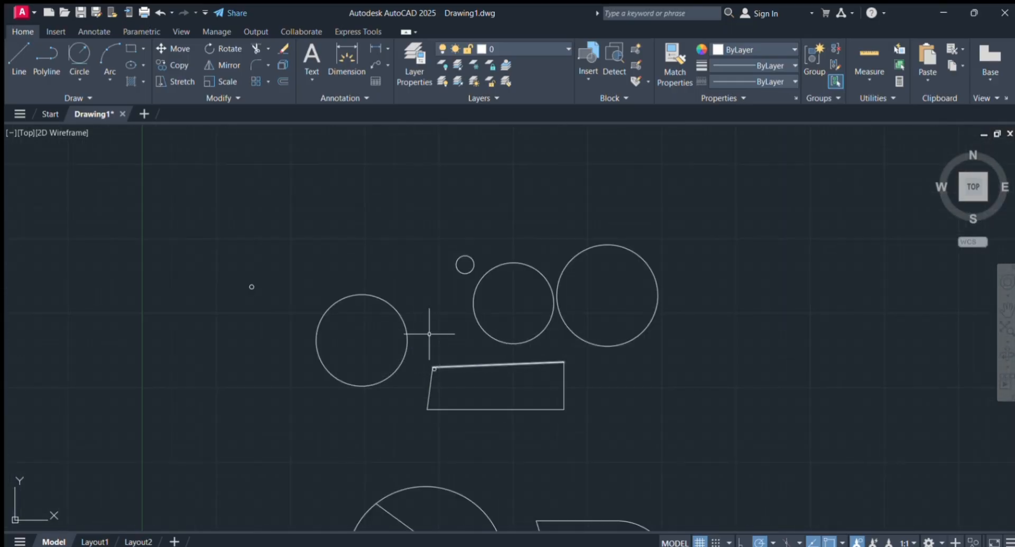
{"action": "left_click", "coordinate": [72, 65]}
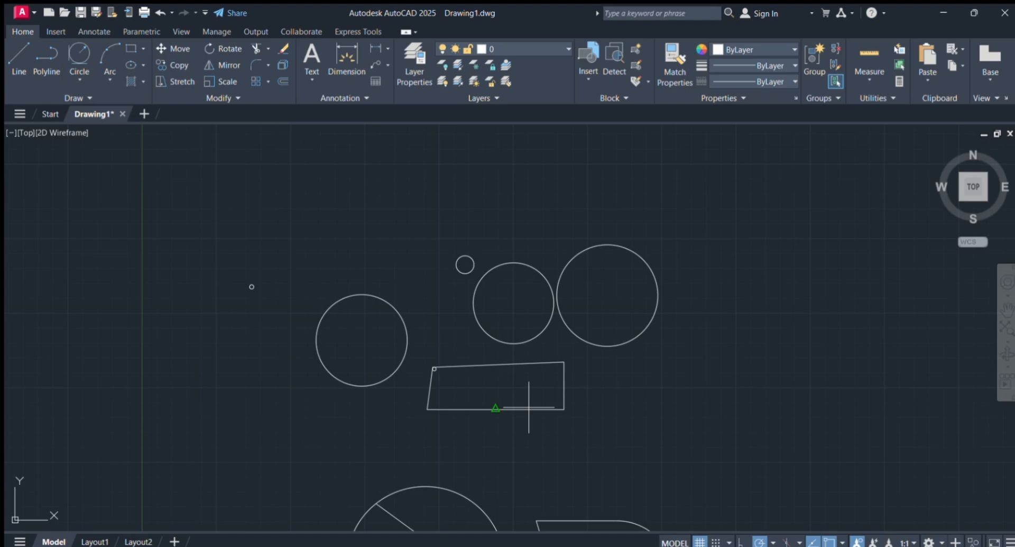
{"action": "key", "text": "Return"}
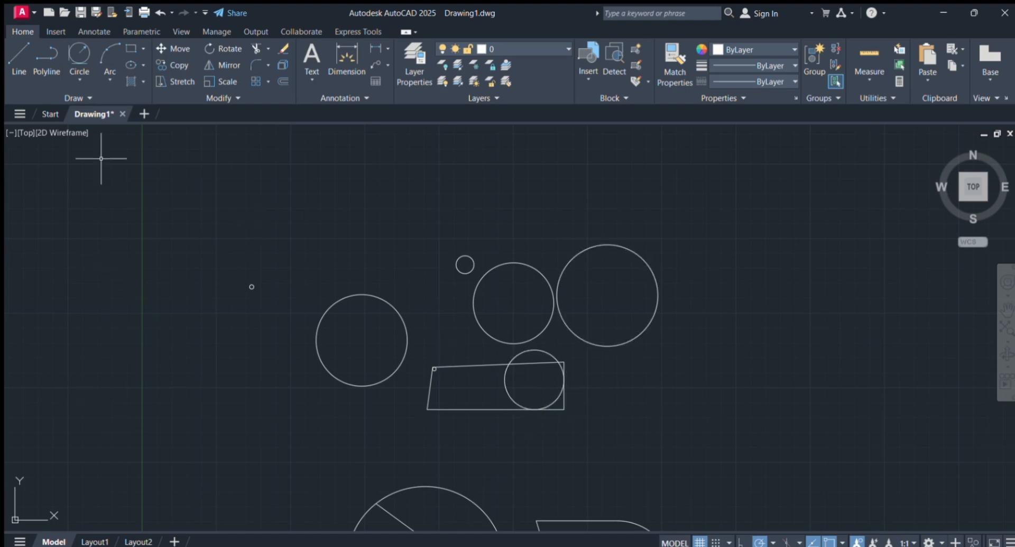
Step: Draw a larger four-sided outline to the right of the circles and a circle tangent to its left, top and bottom edges
{"action": "left_click", "coordinate": [18, 55]}
{"action": "left_click", "coordinate": [688, 239]}
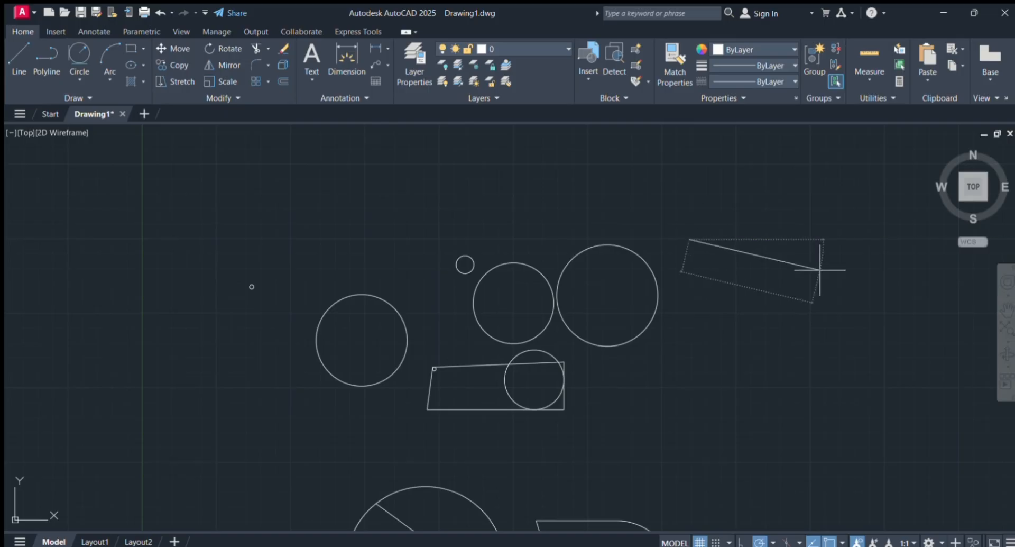
{"action": "left_click", "coordinate": [877, 239]}
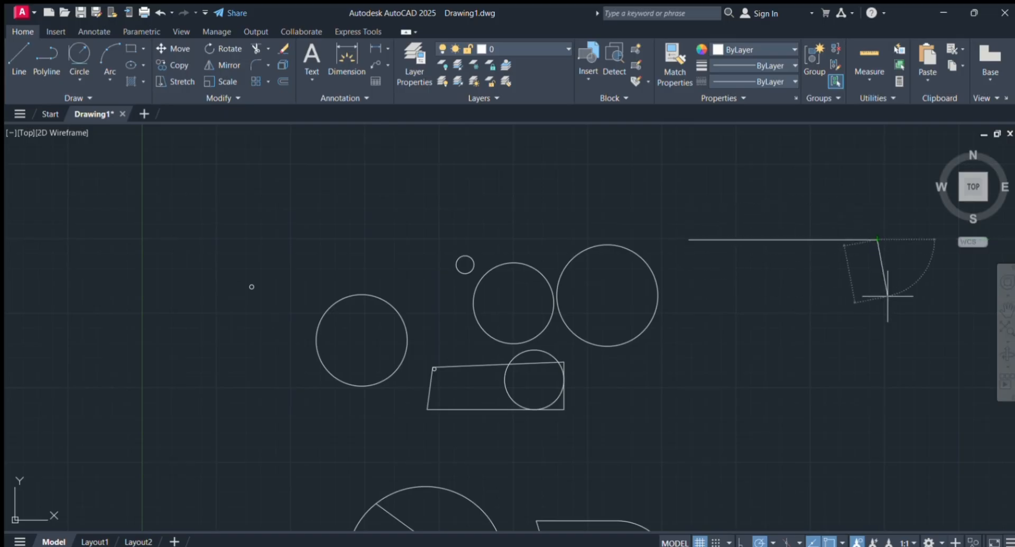
{"action": "left_click", "coordinate": [877, 381]}
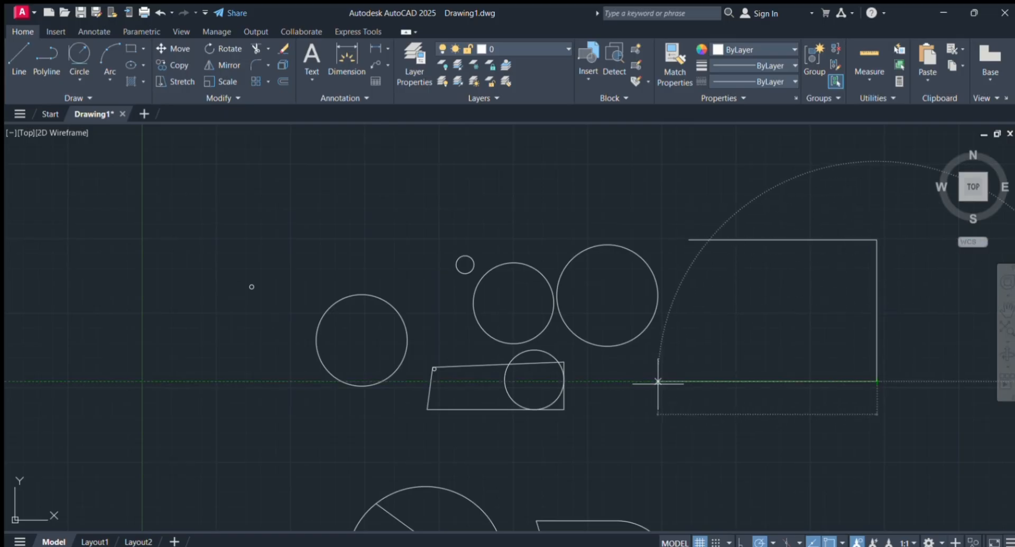
{"action": "left_click", "coordinate": [658, 381]}
{"action": "left_click", "coordinate": [688, 239]}
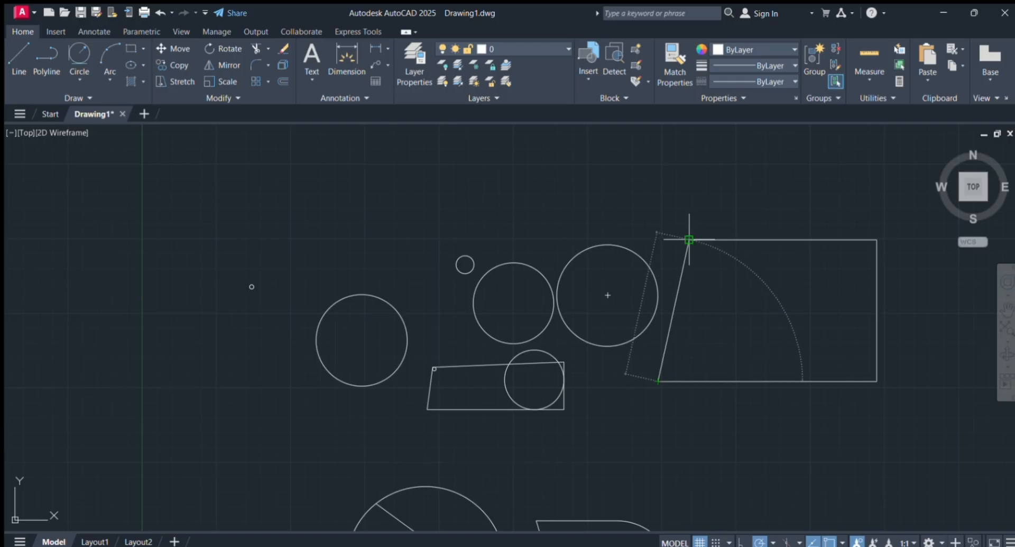
{"action": "key", "text": "Escape"}
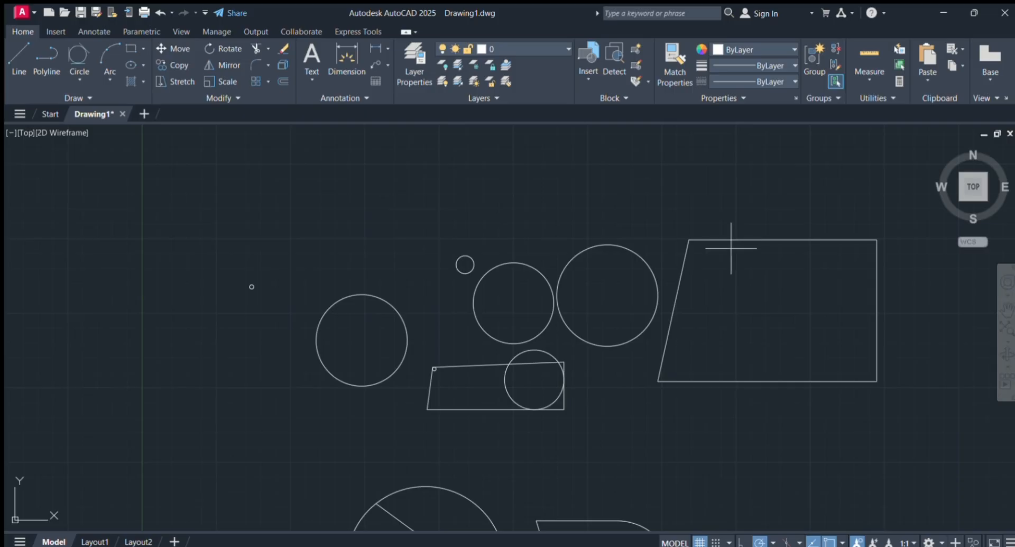
{"action": "left_click", "coordinate": [784, 379]}
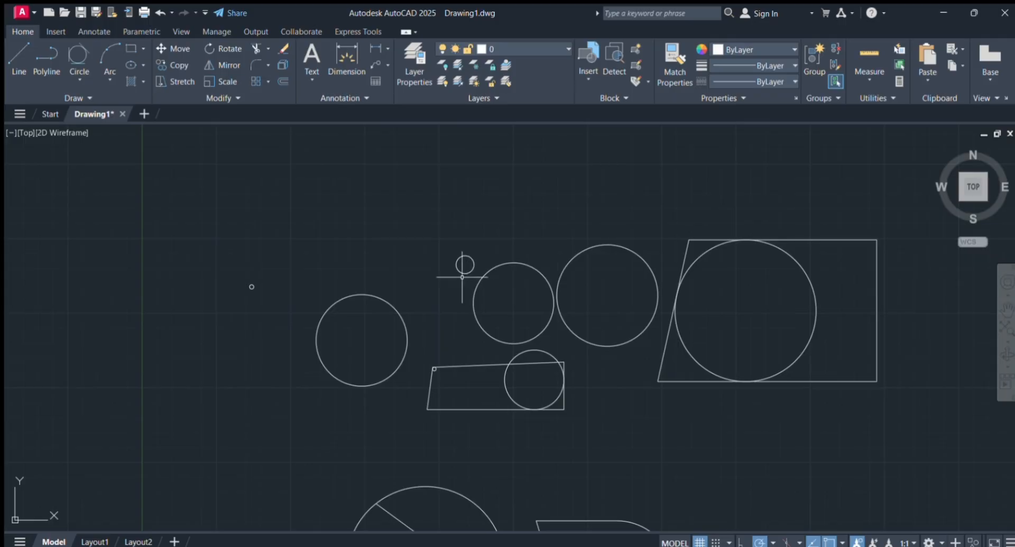
Step: Draw a wide three-point arc, bulging upward, in an empty area above the existing shapes
{"action": "mouse_move", "coordinate": [385, 240]}
{"action": "middle_mouse_down"}
{"action": "mouse_move", "coordinate": [379, 329]}
{"action": "mouse_move", "coordinate": [451, 426]}
{"action": "middle_mouse_up"}
{"action": "scroll", "coordinate": [388, 320], "scroll_direction": "down", "scroll_amount": 3}
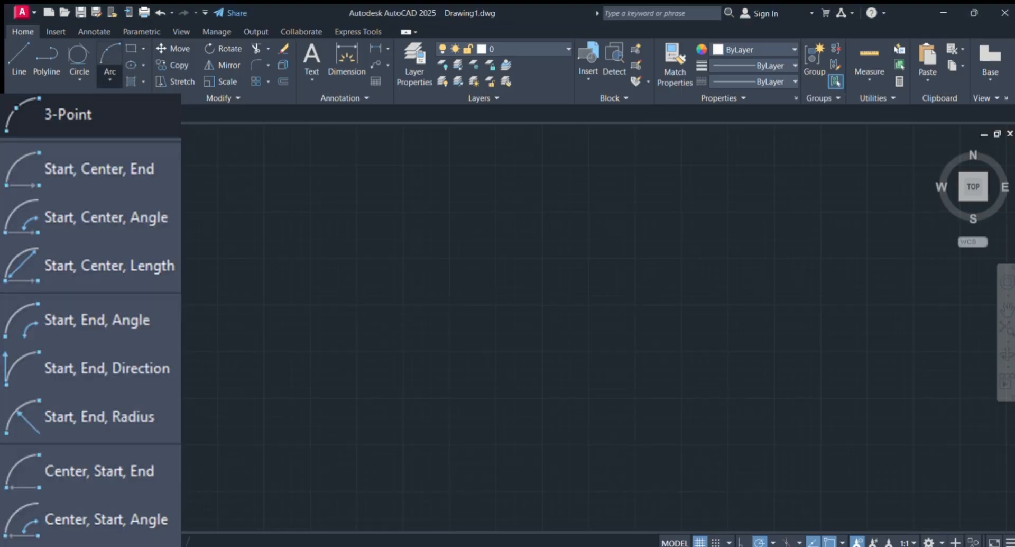
{"action": "mouse_move", "coordinate": [245, 426]}
{"action": "left_mouse_down"}
{"action": "mouse_move", "coordinate": [297, 289]}
{"action": "mouse_move", "coordinate": [417, 257]}
{"action": "left_mouse_up"}
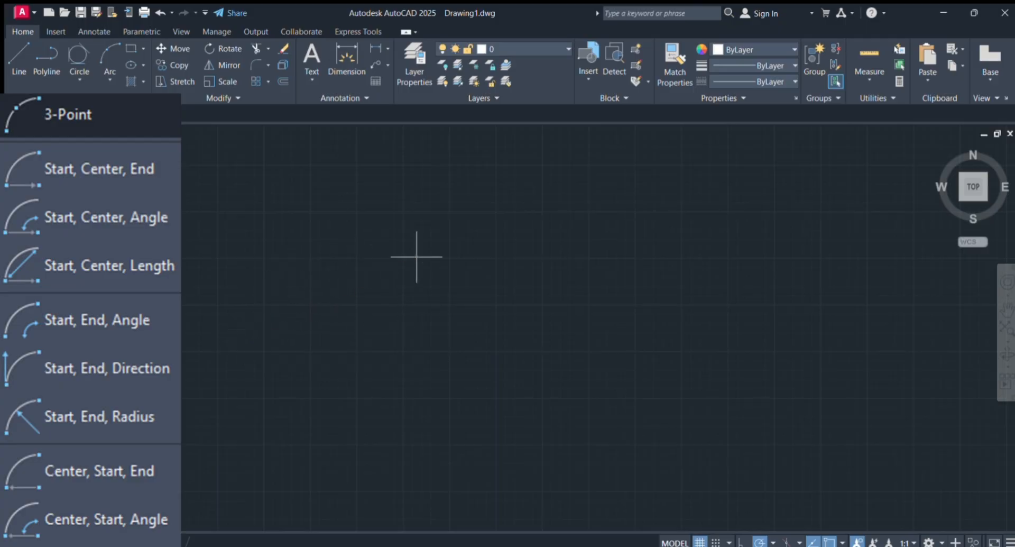
{"action": "left_click", "coordinate": [417, 257]}
{"action": "left_click", "coordinate": [729, 369]}
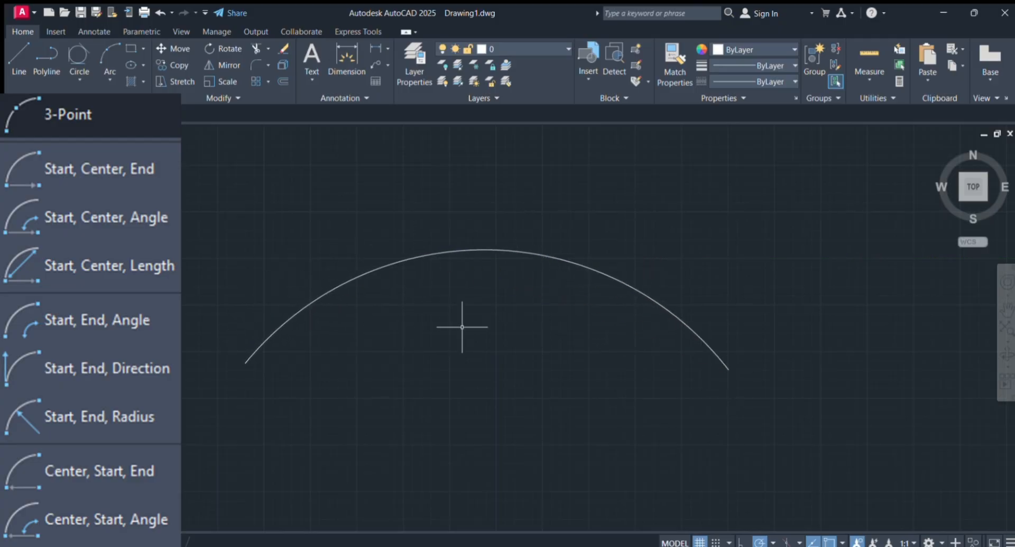
Step: Draw a second wide three-point arc just below the first one, also bulging upward
{"action": "left_click", "coordinate": [350, 425]}
{"action": "left_click", "coordinate": [476, 321]}
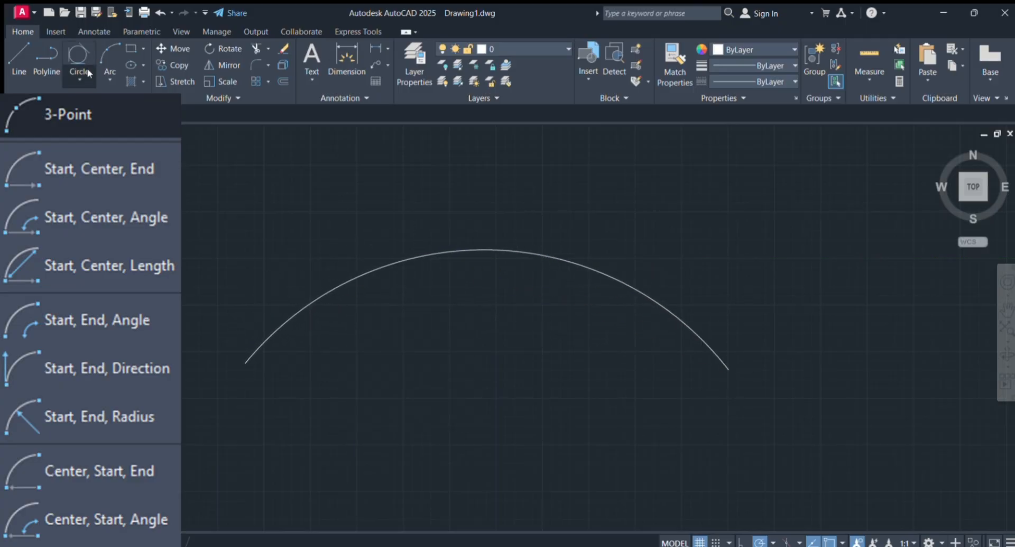
{"action": "left_click", "coordinate": [109, 58]}
{"action": "left_click", "coordinate": [274, 440]}
{"action": "left_click", "coordinate": [461, 334]}
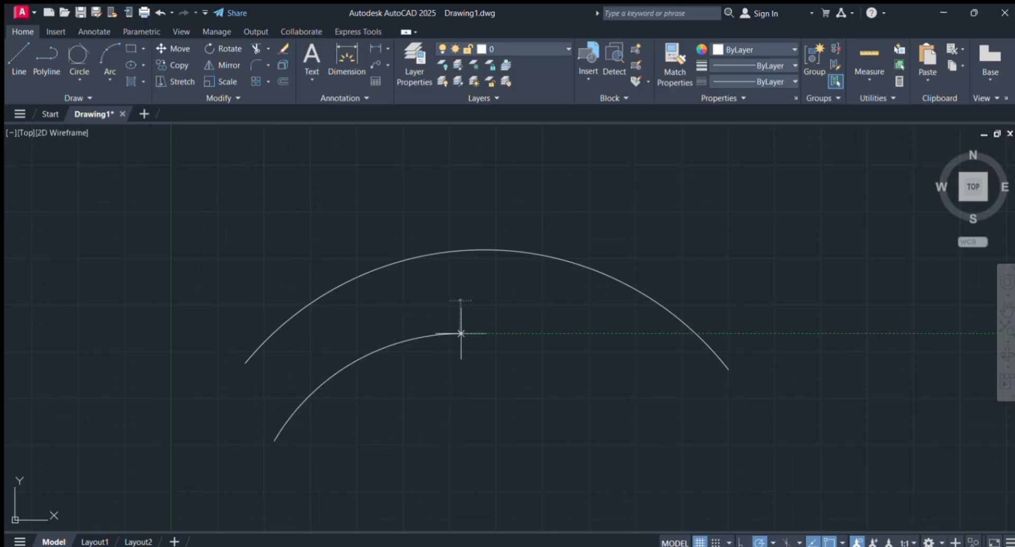
{"action": "left_click", "coordinate": [738, 428]}
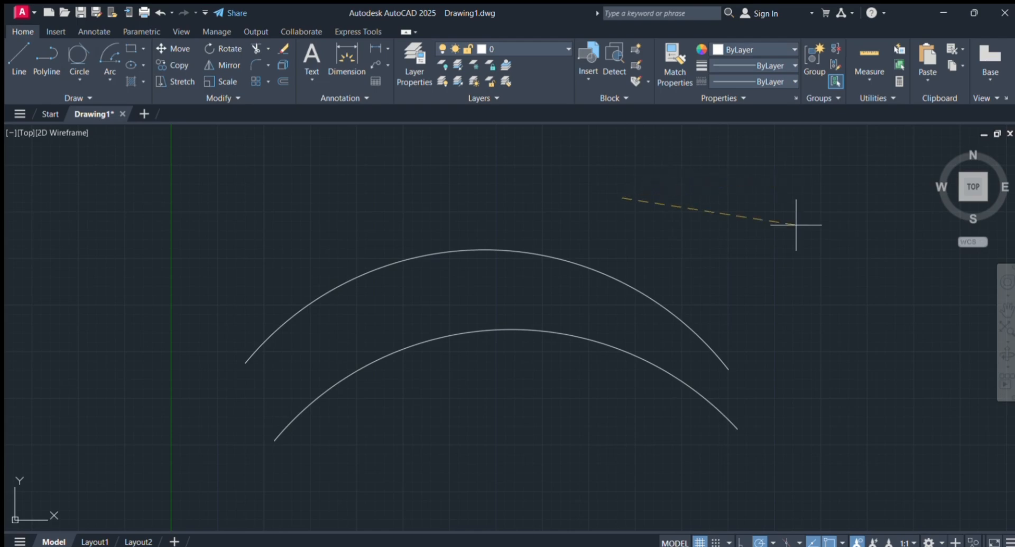
Step: Draw a short arc by start, center and angle that crosses the right end of the upper wide arc
{"action": "left_click", "coordinate": [802, 200]}
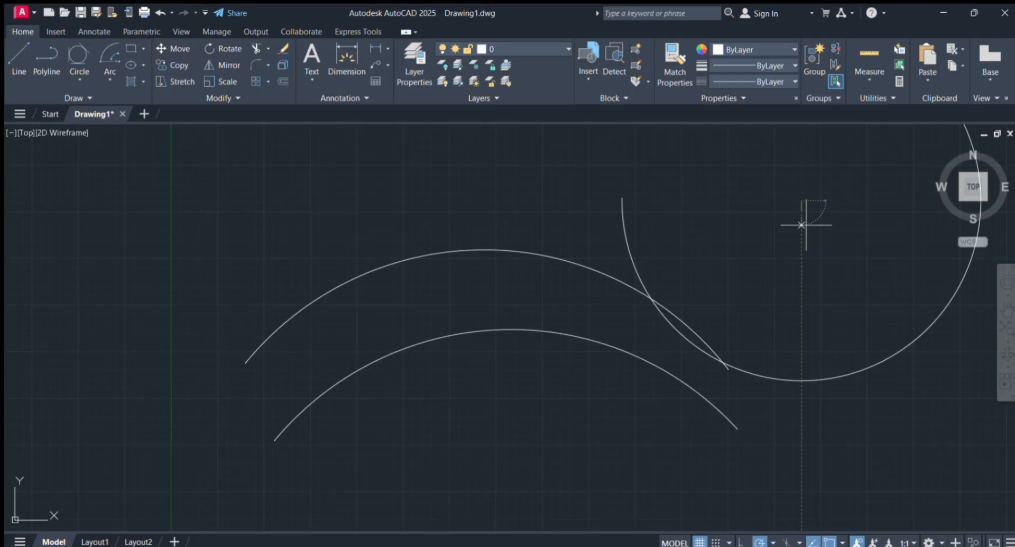
{"action": "key", "text": "Escape"}
Step: Draw a wide rectangle by two opposite corners, above and to the right of the arcs
{"action": "mouse_move", "coordinate": [766, 233]}
{"action": "middle_mouse_down"}
{"action": "mouse_move", "coordinate": [596, 490]}
{"action": "mouse_move", "coordinate": [481, 419]}
{"action": "mouse_move", "coordinate": [553, 315]}
{"action": "middle_mouse_up"}
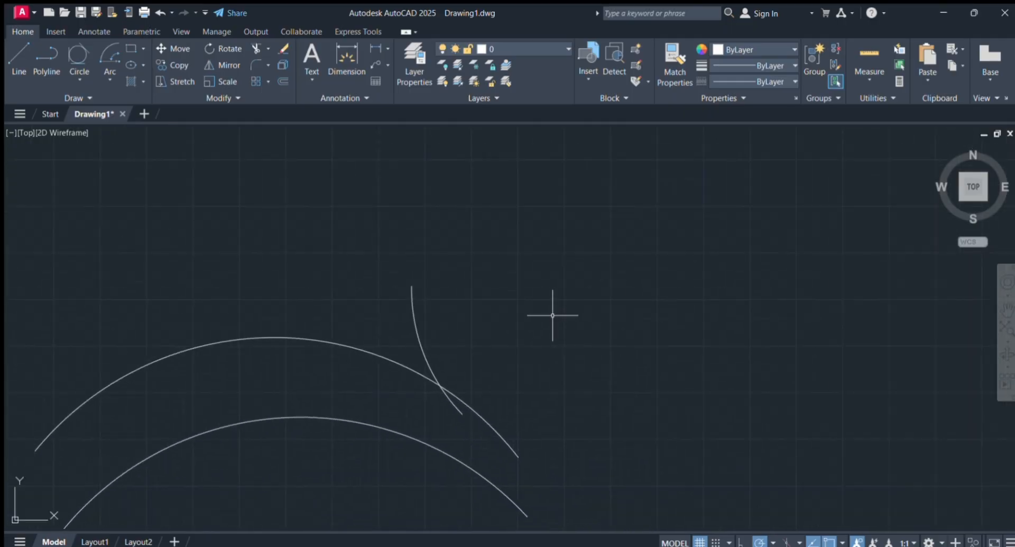
{"action": "scroll", "coordinate": [412, 298], "scroll_direction": "down", "scroll_amount": 2}
{"action": "scroll", "coordinate": [497, 351], "scroll_direction": "down", "scroll_amount": 2}
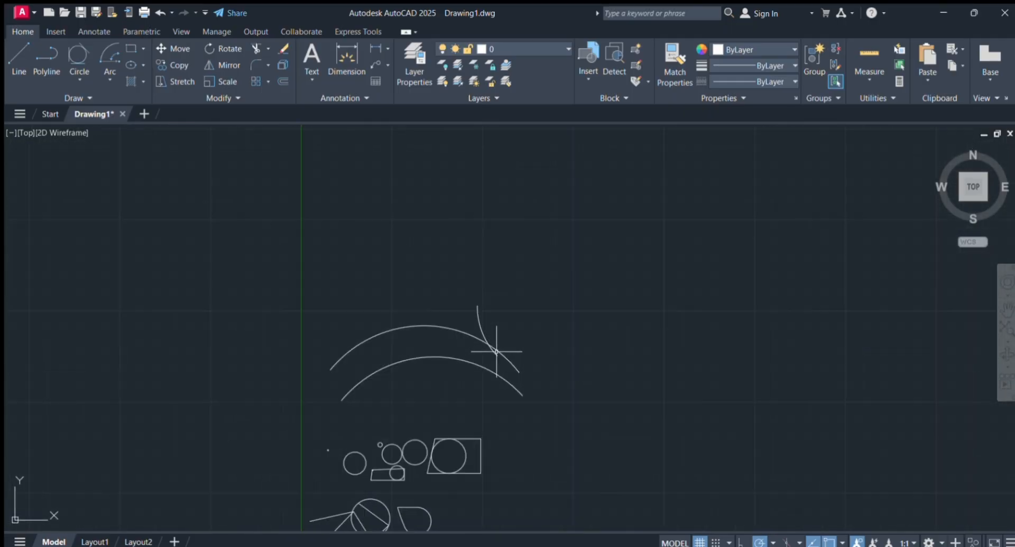
{"action": "scroll", "coordinate": [496, 351], "scroll_direction": "up", "scroll_amount": 2}
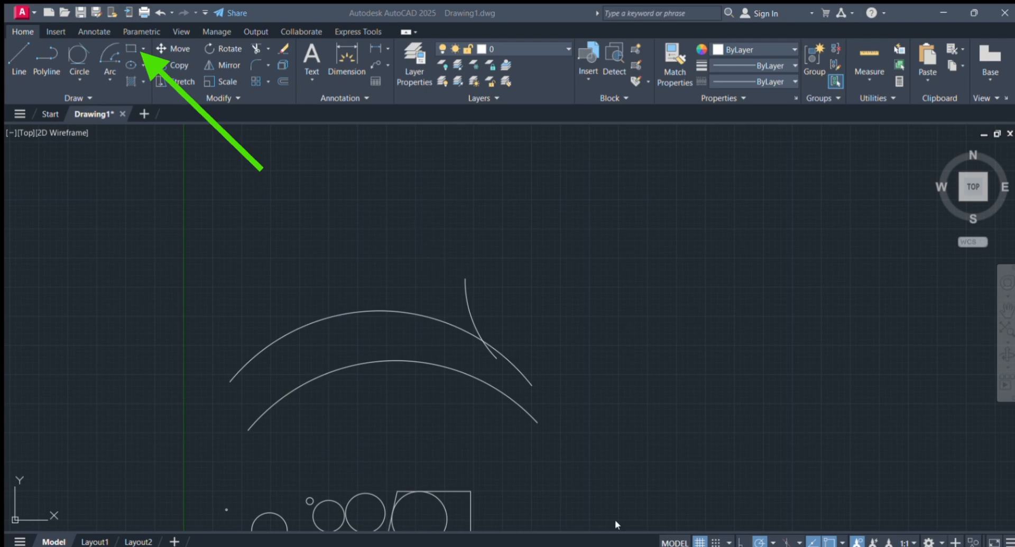
{"action": "left_click", "coordinate": [131, 48]}
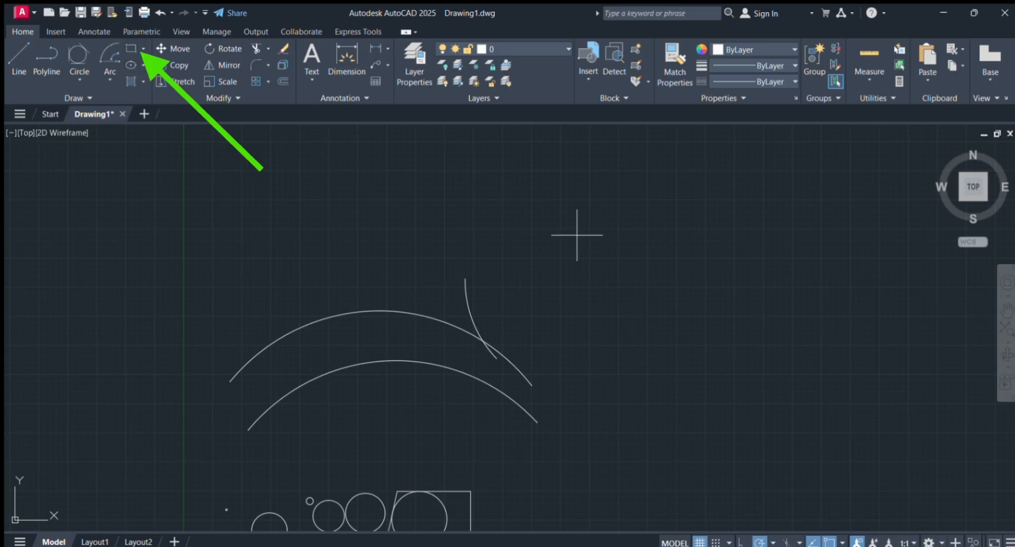
{"action": "left_click", "coordinate": [509, 184]}
{"action": "left_click", "coordinate": [810, 361]}
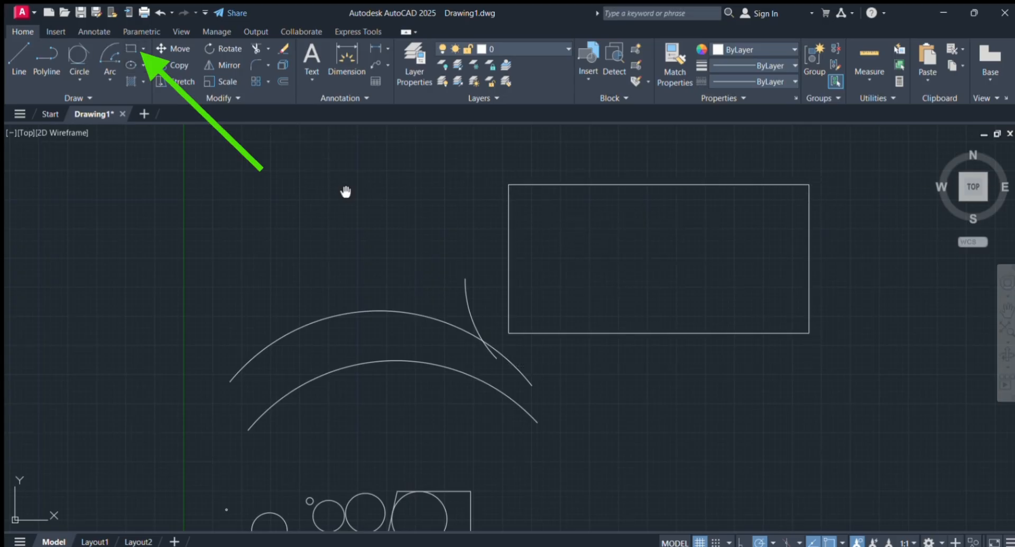
Step: Draw a tilted four-sided polygon by its center and one corner in the empty area above the wide rectangle
{"action": "middle_click_drag", "start_coordinate": [344, 190], "coordinate": [43, 532]}
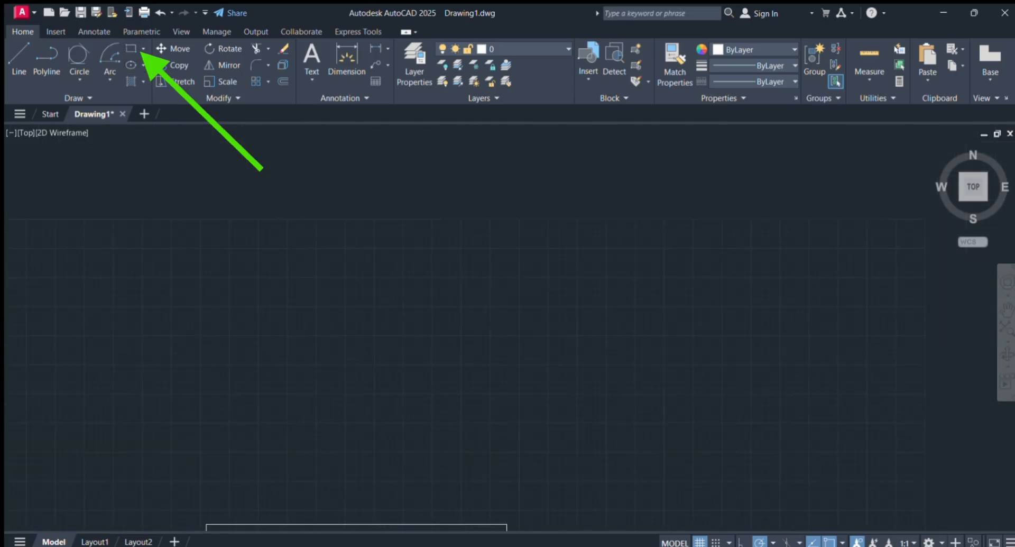
{"action": "left_click", "coordinate": [142, 49]}
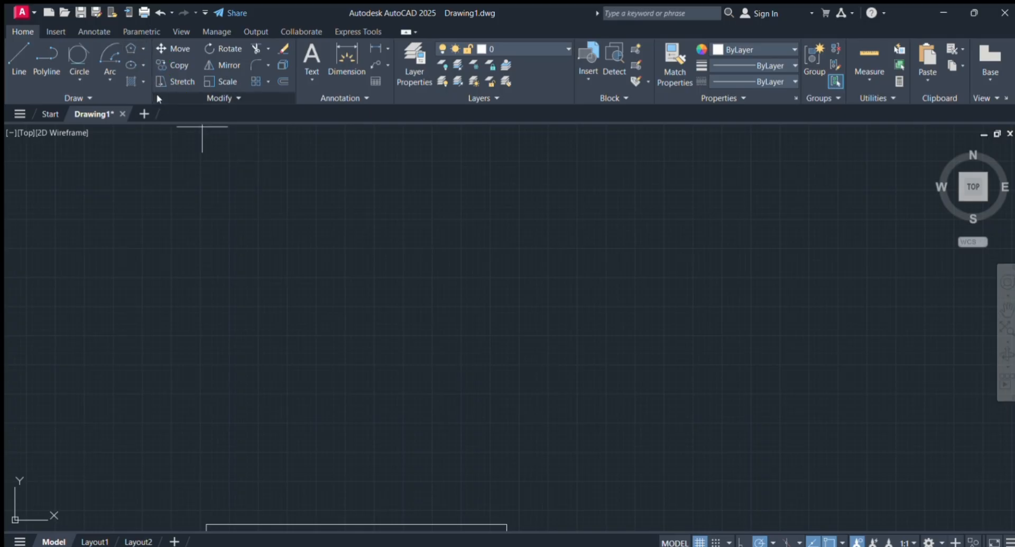
{"action": "left_click", "coordinate": [157, 93]}
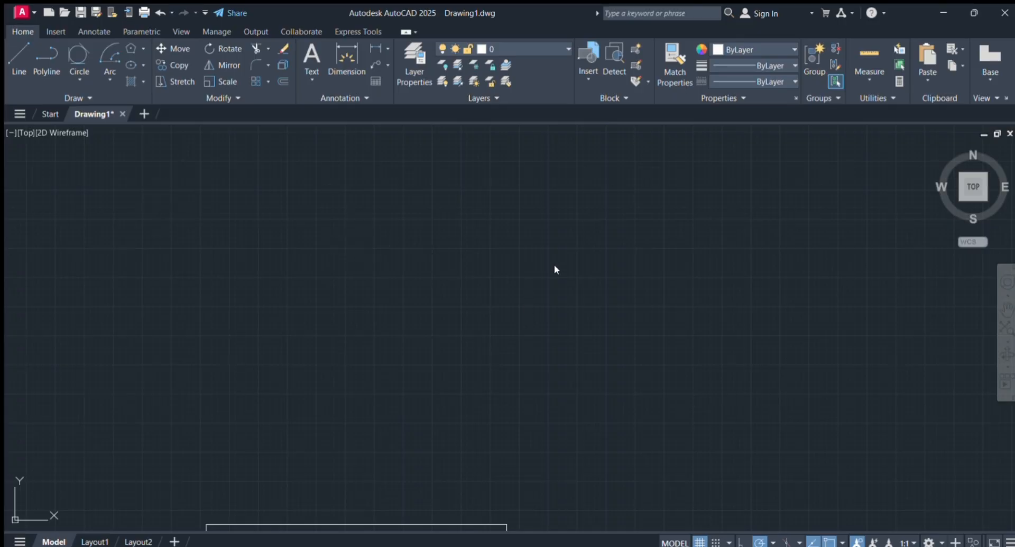
{"action": "left_click", "coordinate": [365, 245]}
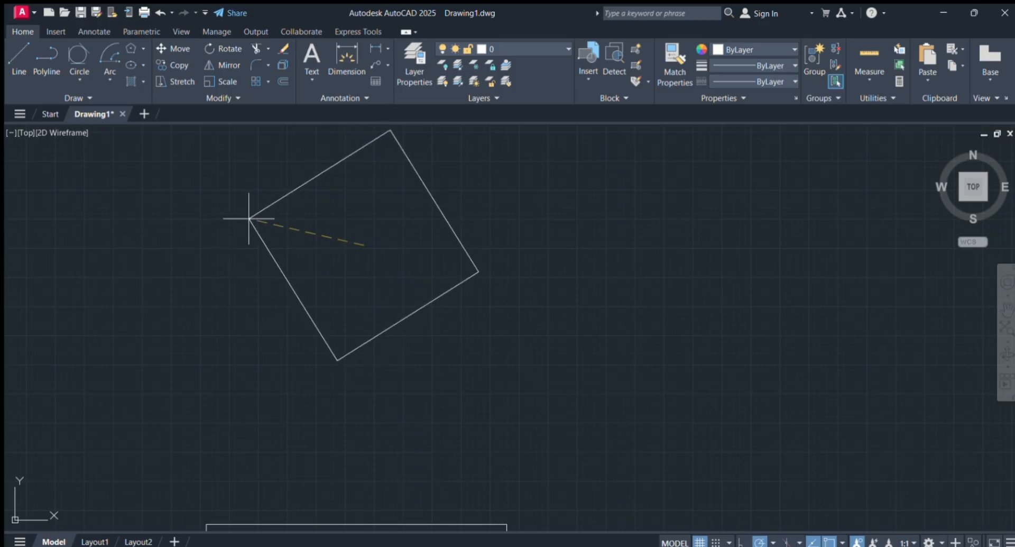
{"action": "left_click", "coordinate": [253, 206]}
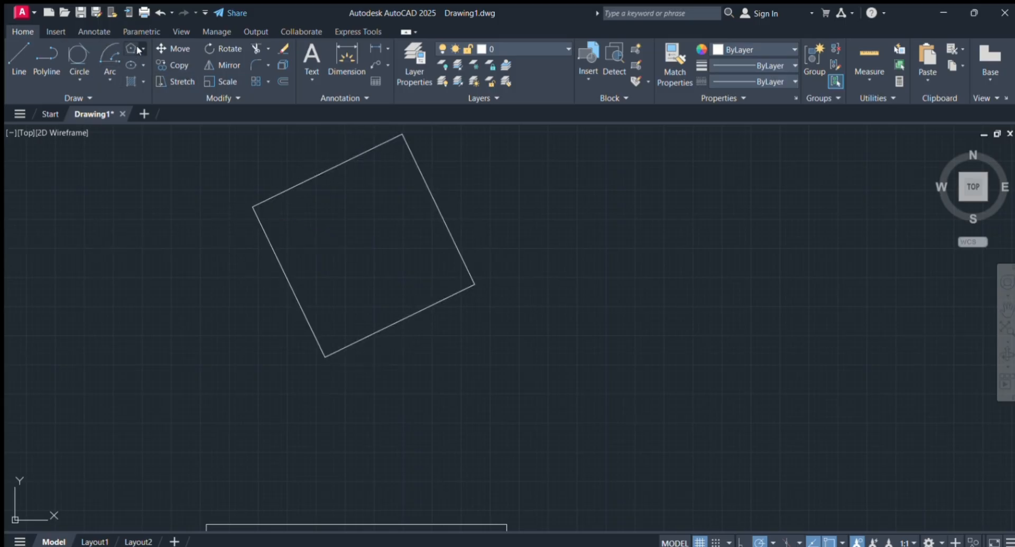
Step: Draw a very small, wide rectangle in the empty space beside the tilted square, on its right
{"action": "left_click", "coordinate": [157, 63]}
{"action": "left_click", "coordinate": [606, 230]}
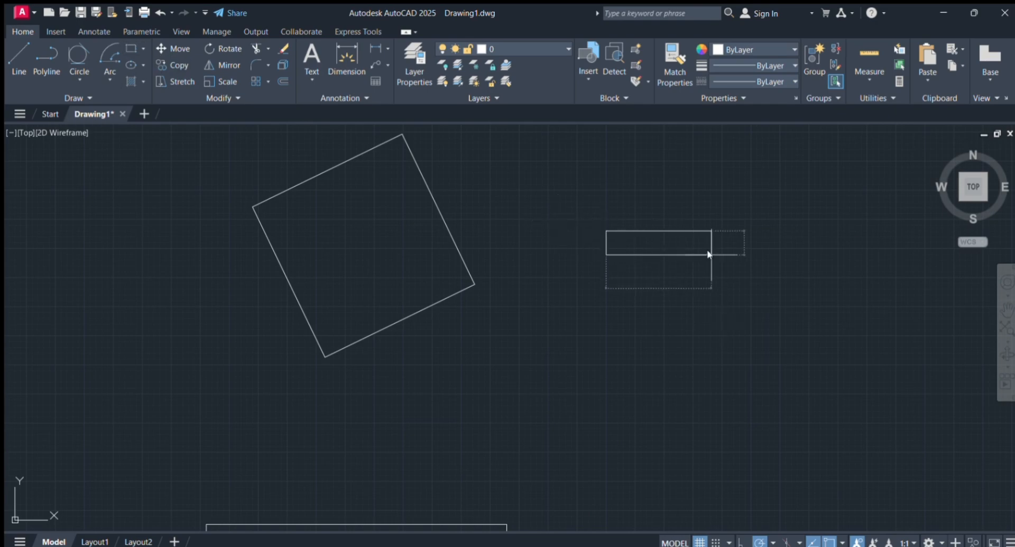
{"action": "type", "text": "d"}
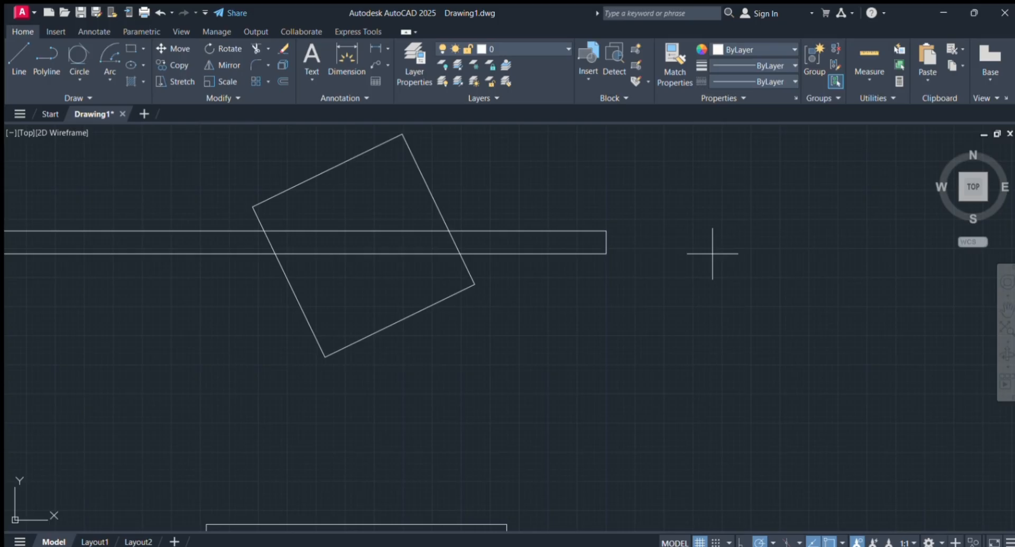
{"action": "key", "text": "Escape"}
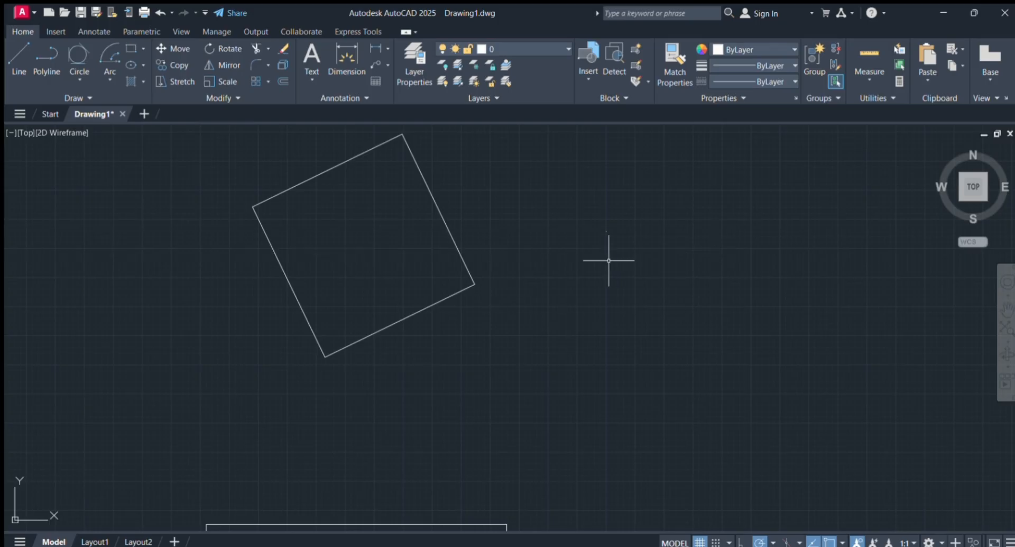
{"action": "middle_click_drag", "start_coordinate": [593, 255], "coordinate": [413, 354]}
{"action": "scroll", "coordinate": [415, 350], "scroll_direction": "up", "scroll_amount": 5}
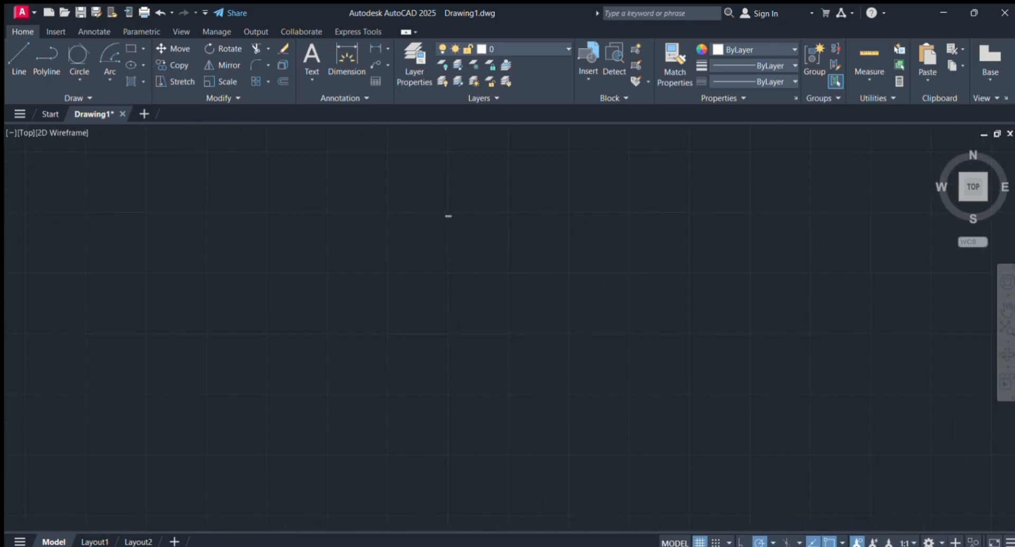
{"action": "middle_click_drag", "start_coordinate": [456, 251], "coordinate": [426, 544]}
{"action": "scroll", "coordinate": [409, 472], "scroll_direction": "up", "scroll_amount": 10}
{"action": "middle_click_drag", "start_coordinate": [410, 473], "coordinate": [530, 92]}
{"action": "scroll", "coordinate": [485, 505], "scroll_direction": "up", "scroll_amount": 4}
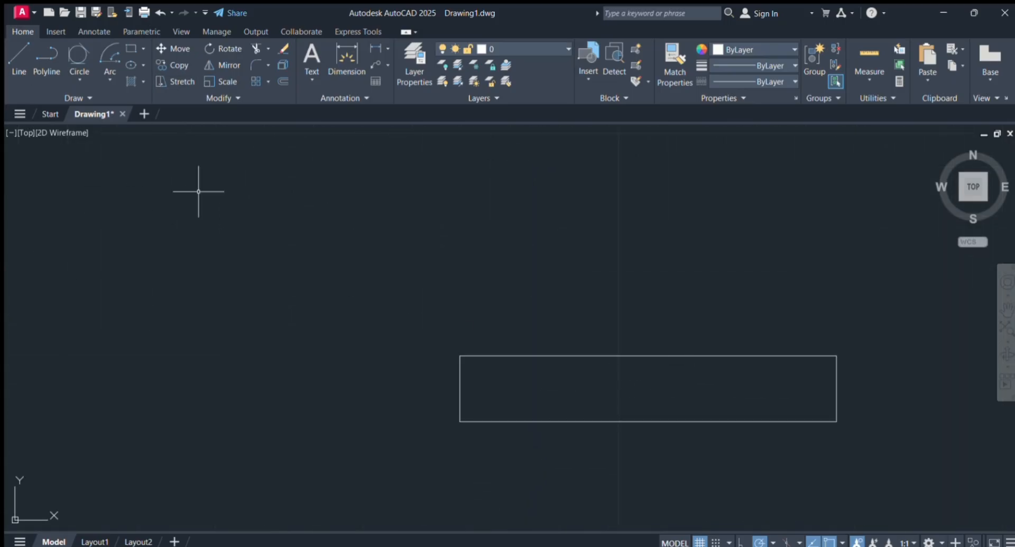
Step: Draw a small upright rectangle, 5 units high, above and to the left of the small wide rectangle
{"action": "left_click", "coordinate": [129, 48]}
{"action": "left_click", "coordinate": [97, 218]}
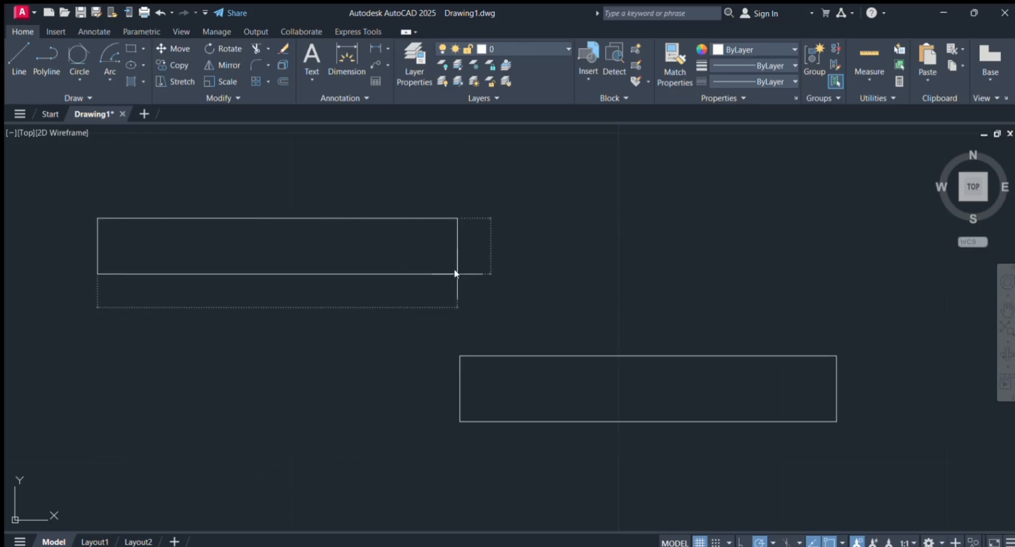
{"action": "type", "text": ","}
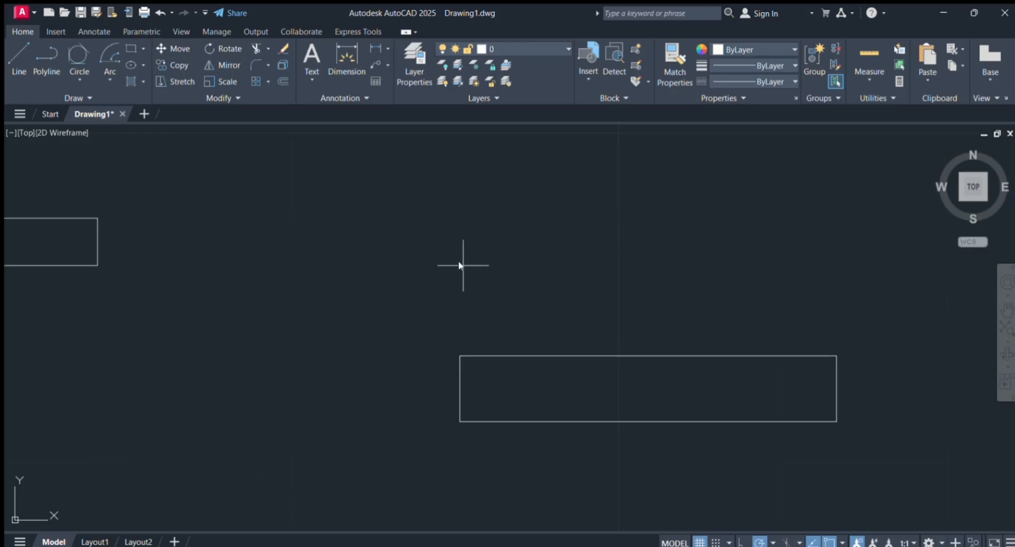
{"action": "type", "text": "5"}
{"action": "key", "text": "Return"}
Step: Draw a long, flat horizontal ellipse by its center and axis endpoints just above the small upright rectangle
{"action": "scroll", "coordinate": [218, 172], "scroll_direction": "down", "scroll_amount": 2}
{"action": "middle_click_drag", "start_coordinate": [218, 172], "coordinate": [222, 410]}
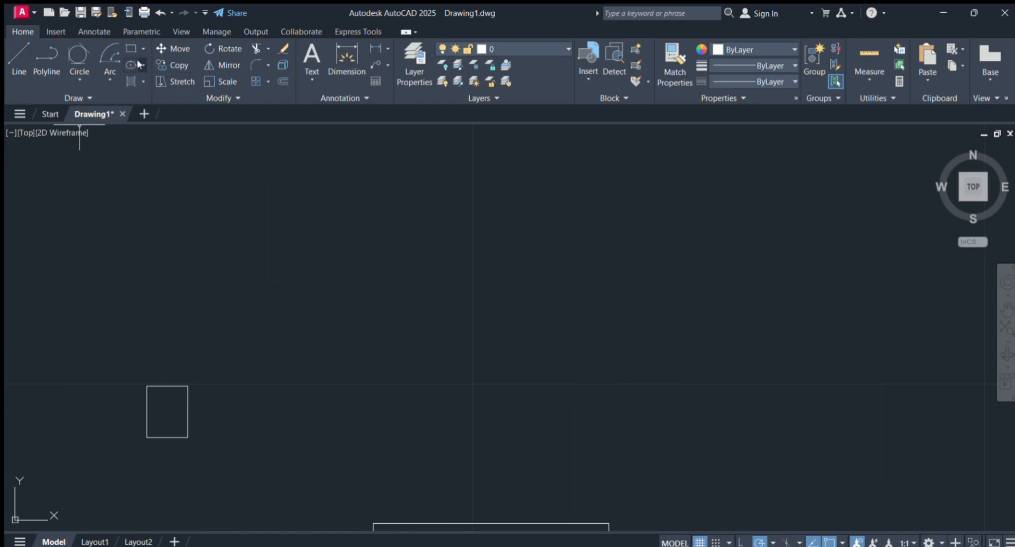
{"action": "left_click", "coordinate": [279, 317]}
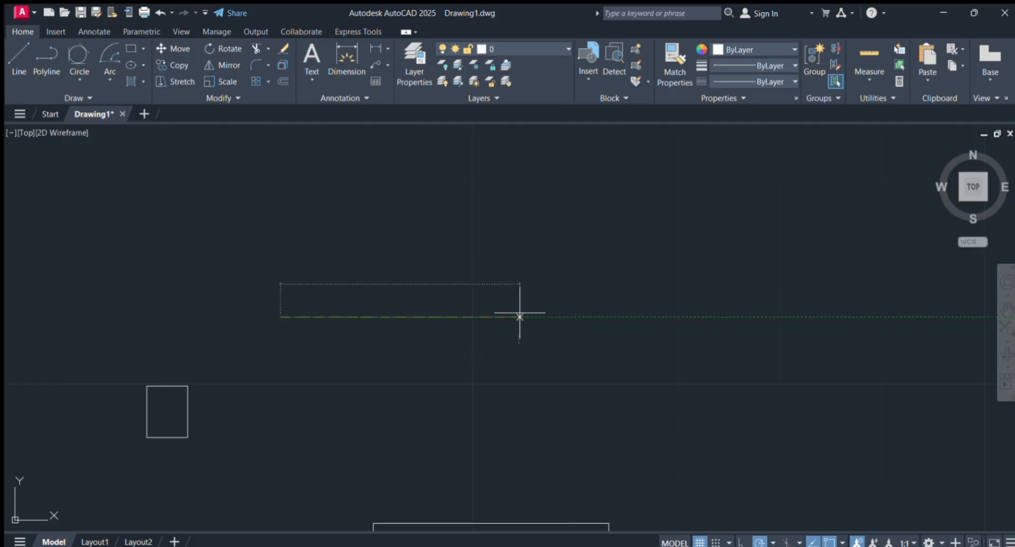
{"action": "left_click", "coordinate": [520, 316]}
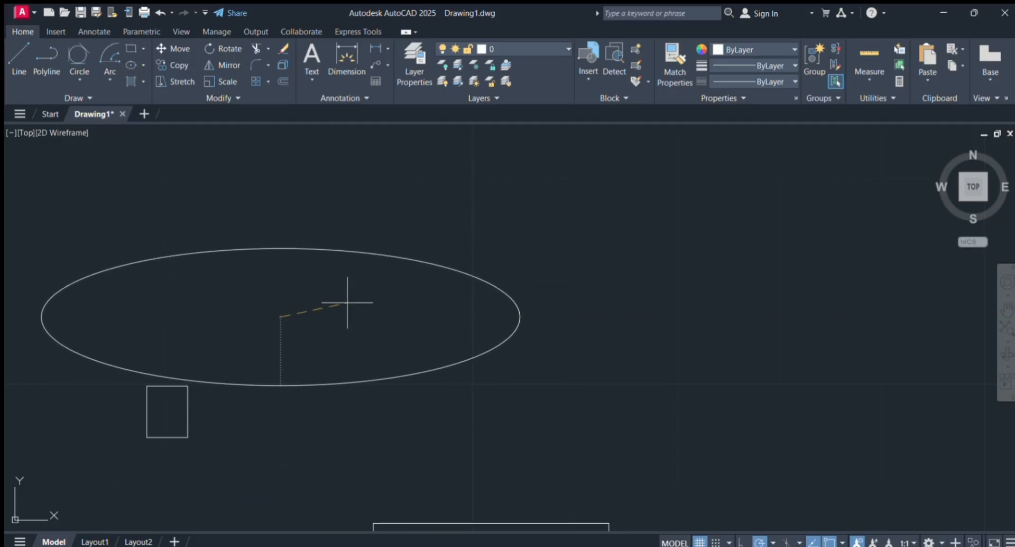
{"action": "left_click", "coordinate": [331, 298]}
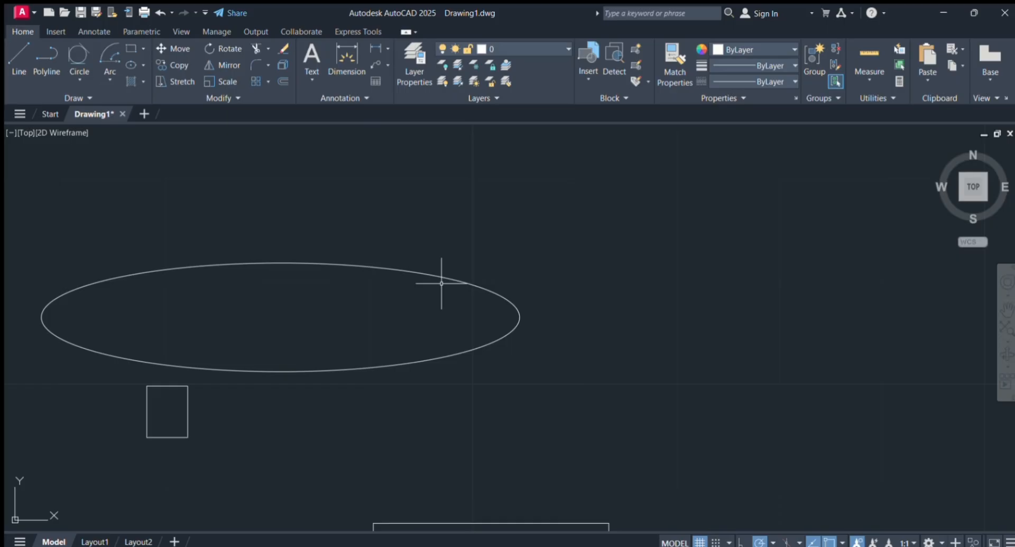
Step: Draw a large tilted ellipse by its axis endpoints to the right of the horizontal ellipse, leaning toward the upper left
{"action": "left_click", "coordinate": [502, 180]}
{"action": "left_click", "coordinate": [769, 280]}
{"action": "left_click", "coordinate": [578, 333]}
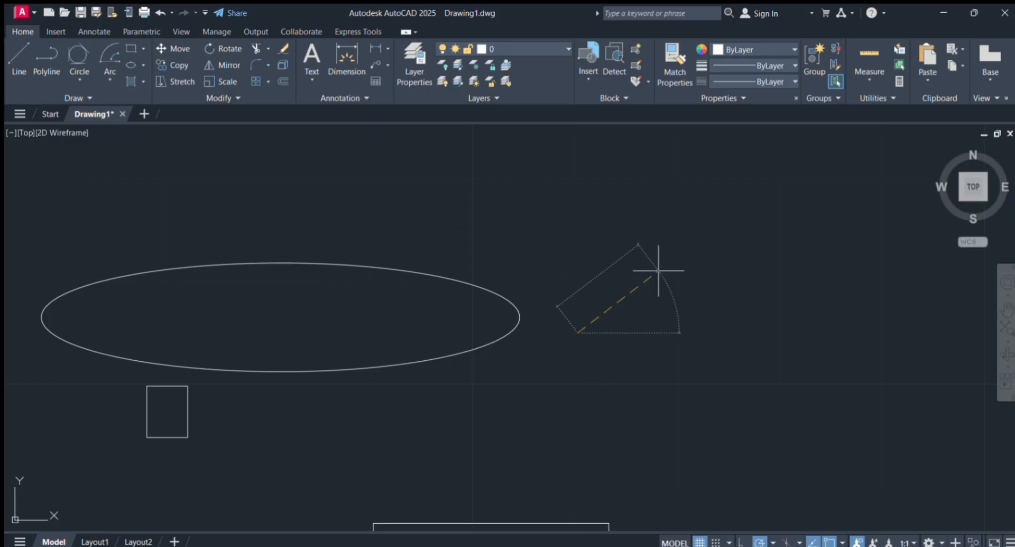
{"action": "left_click", "coordinate": [691, 253]}
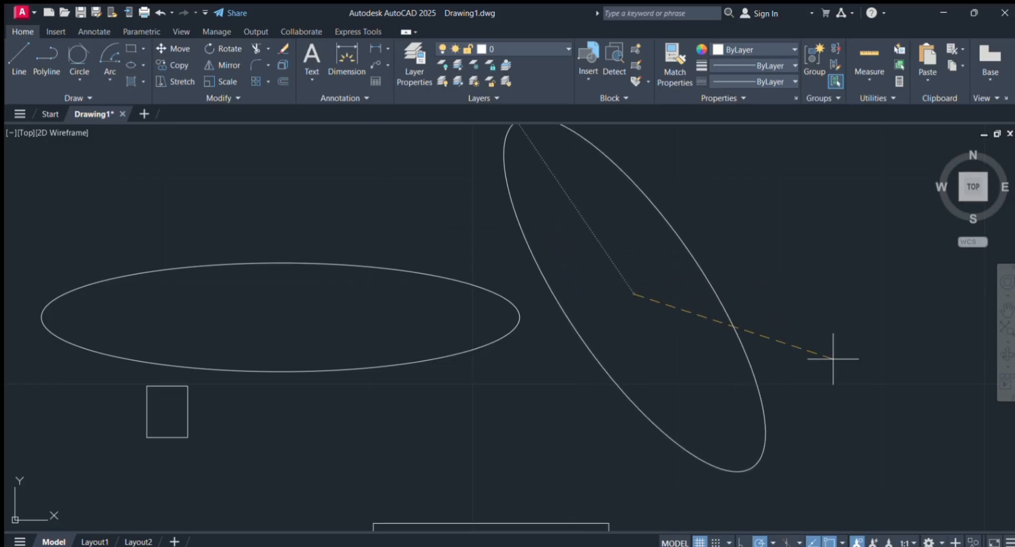
{"action": "left_click", "coordinate": [834, 415]}
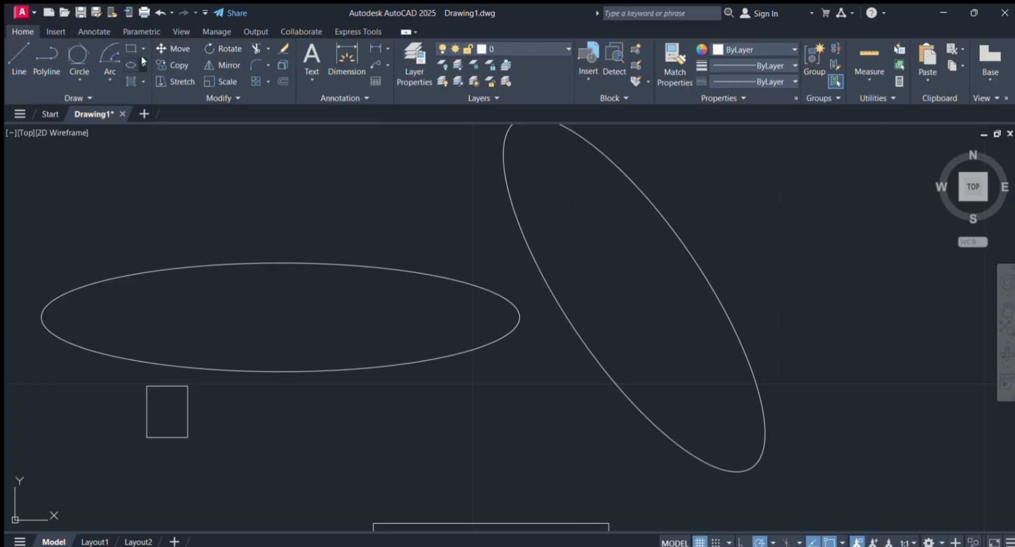
Step: Draw a large elliptical arc leaning to the upper right that overlaps the tilted ellipse and has a small gap on its upper left
{"action": "left_click", "coordinate": [752, 181]}
{"action": "left_click", "coordinate": [923, 300]}
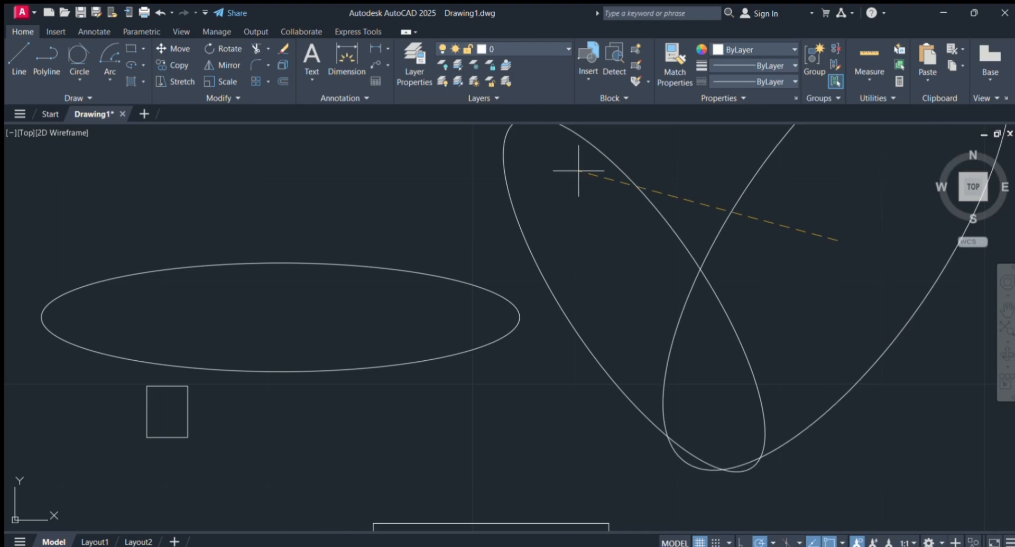
{"action": "middle_click_drag", "start_coordinate": [579, 171], "coordinate": [386, 324]}
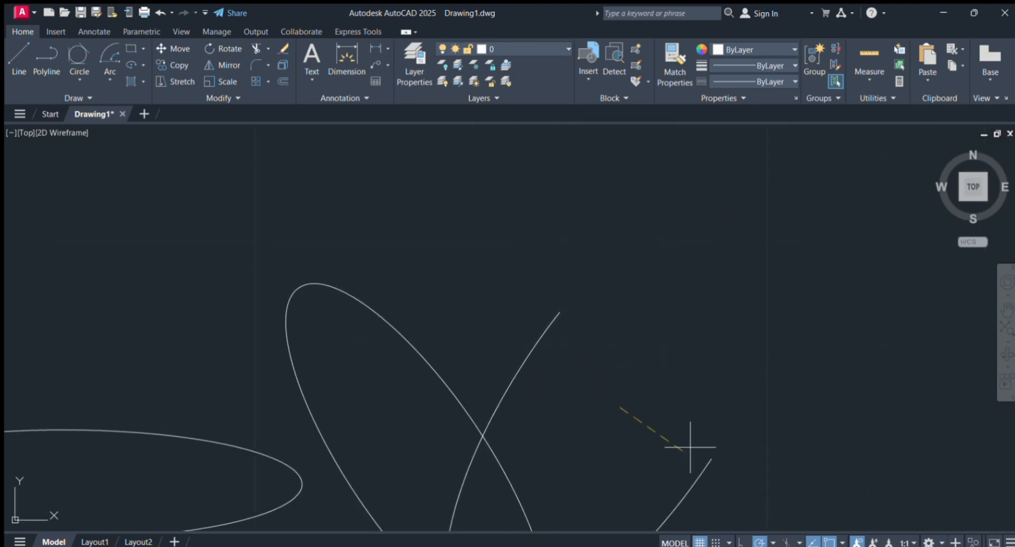
{"action": "left_click", "coordinate": [587, 357]}
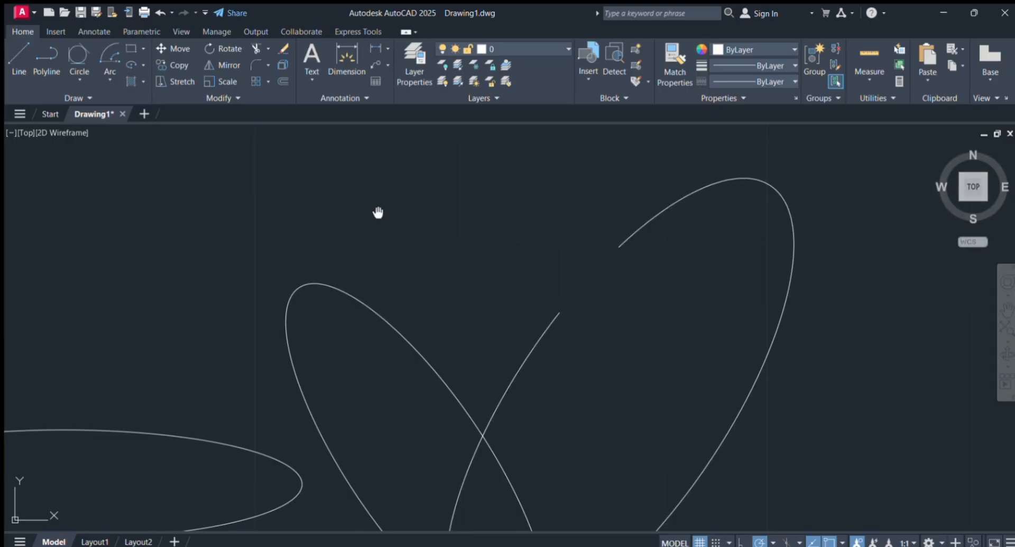
Step: Hatch the part of the tilted ellipse left of the elliptical arc with the ANGLE pattern at scale 1
{"action": "middle_click_drag", "start_coordinate": [378, 213], "coordinate": [380, 171]}
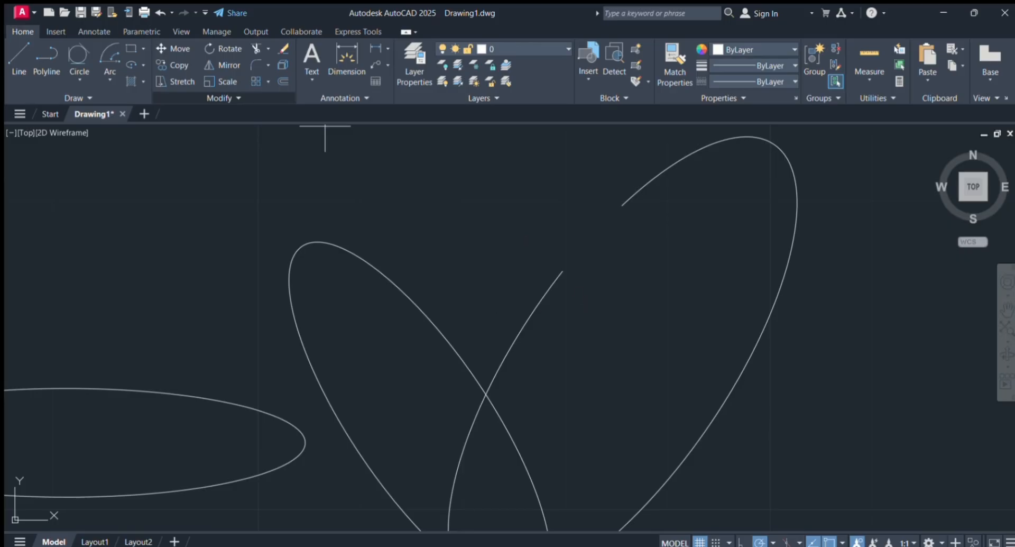
{"action": "key", "text": "h"}
{"action": "key", "text": "Return"}
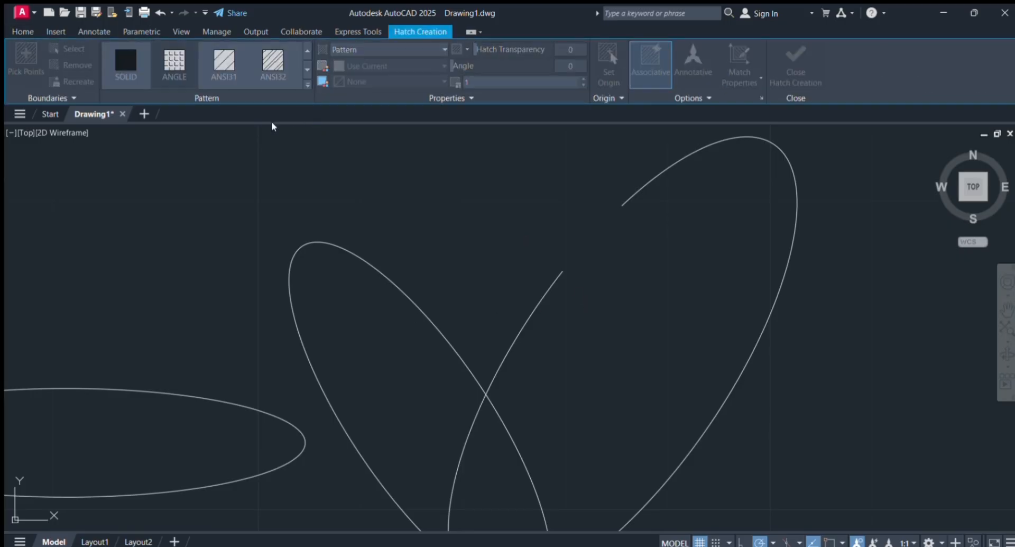
{"action": "left_click", "coordinate": [378, 316]}
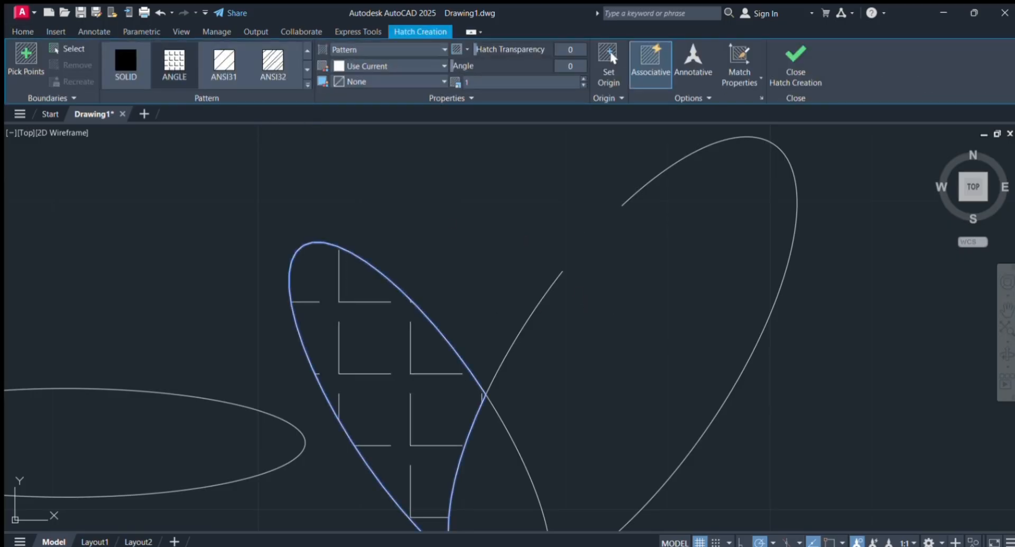
{"action": "left_click", "coordinate": [28, 25]}
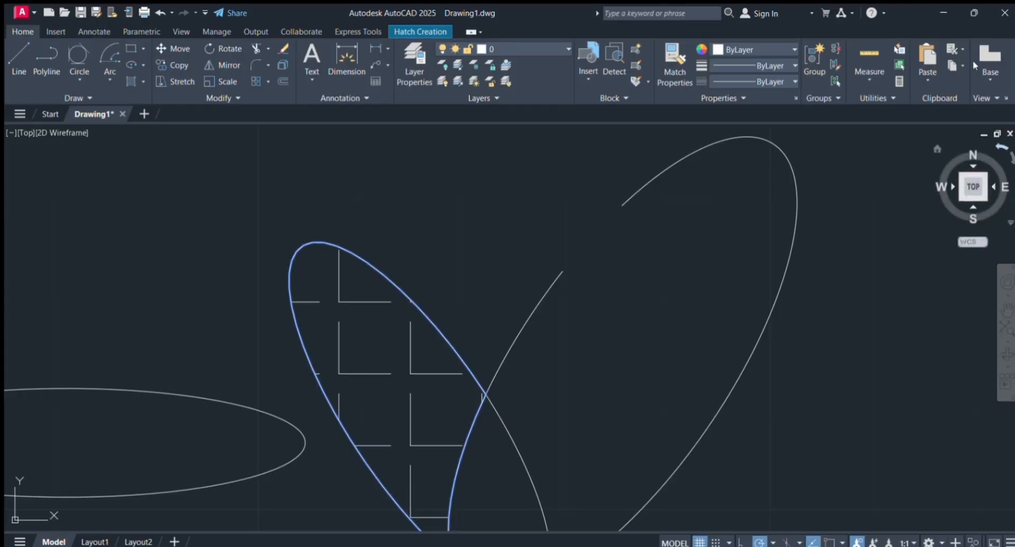